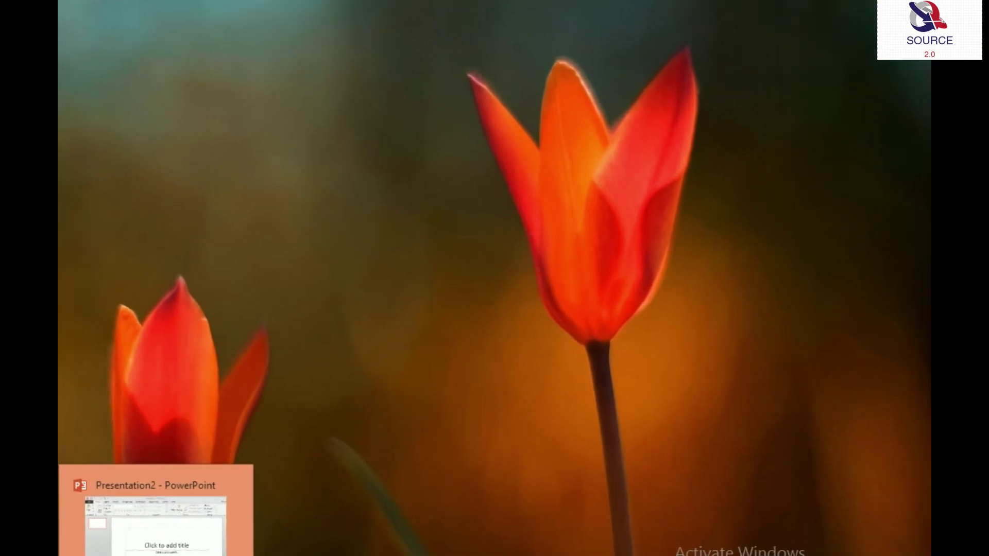
Bring the Presentation2 PowerPoint window to the front from the taskbar
{"action": "left_click", "coordinate": [217, 473]}
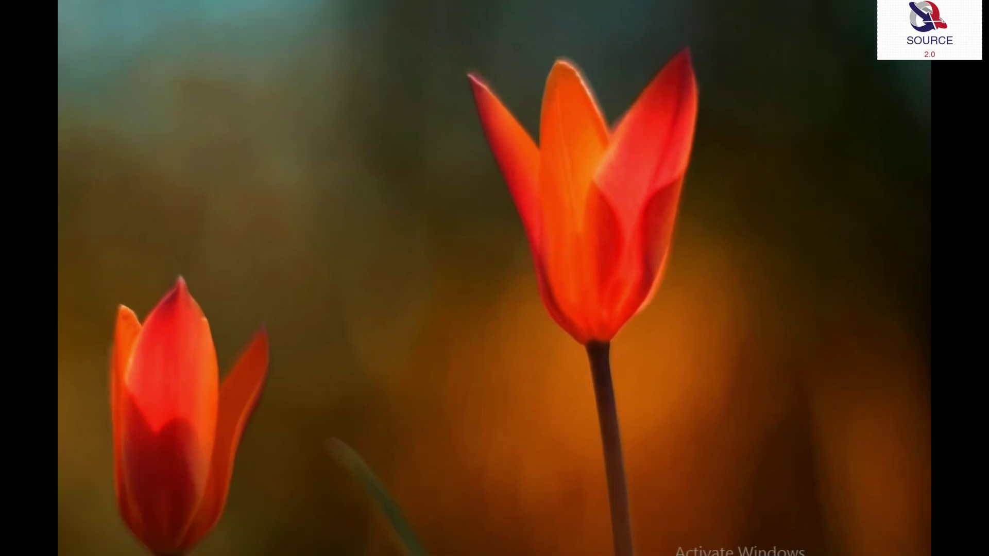
Switch slide 1 to the Blank layout and apply the blue diagonal-line theme
{"action": "left_click", "coordinate": [215, 57]}
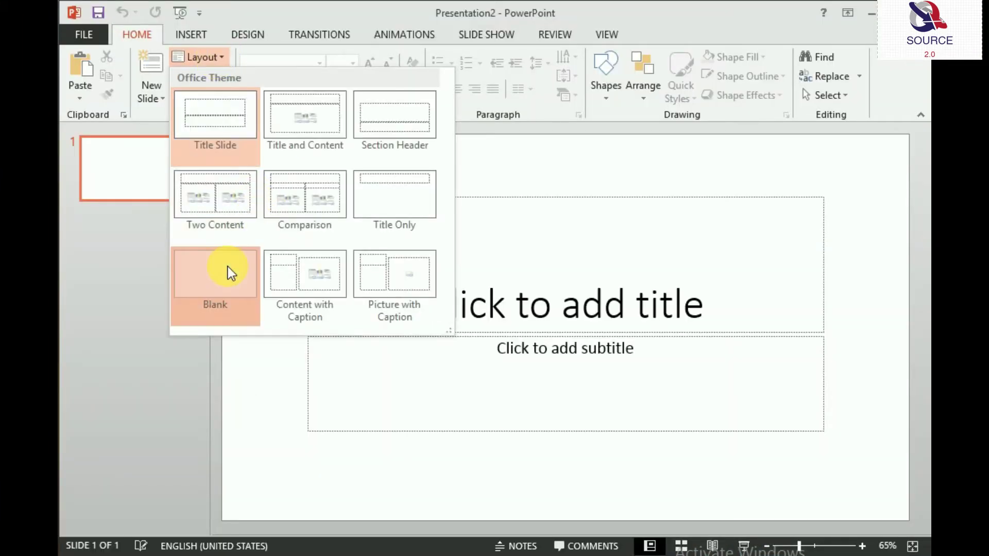
{"action": "left_click", "coordinate": [228, 266]}
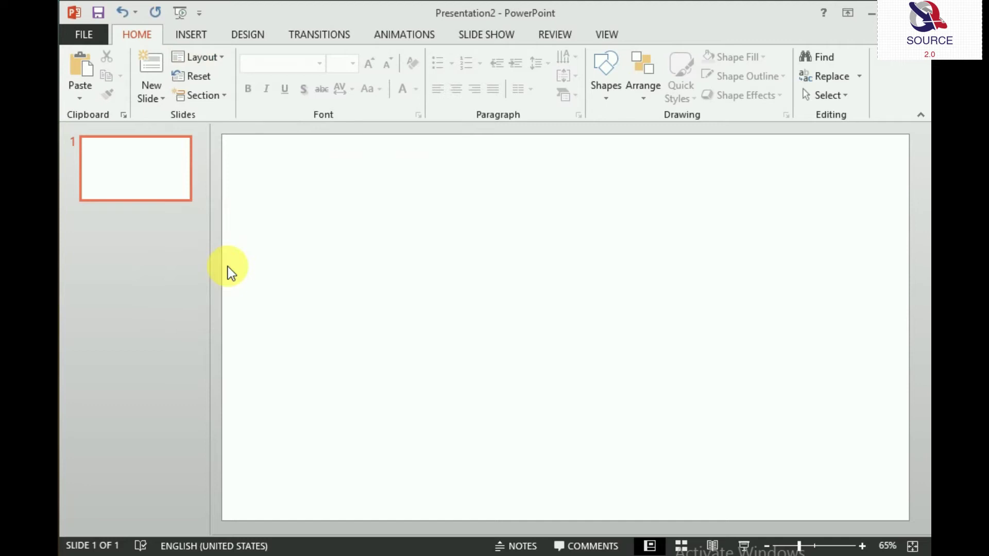
{"action": "left_click", "coordinate": [247, 36]}
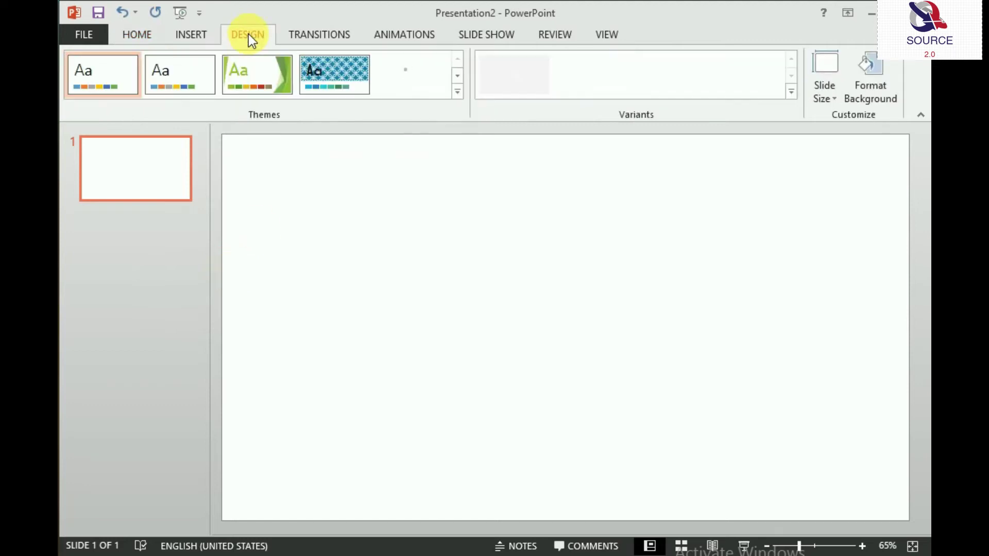
{"action": "left_click", "coordinate": [456, 78]}
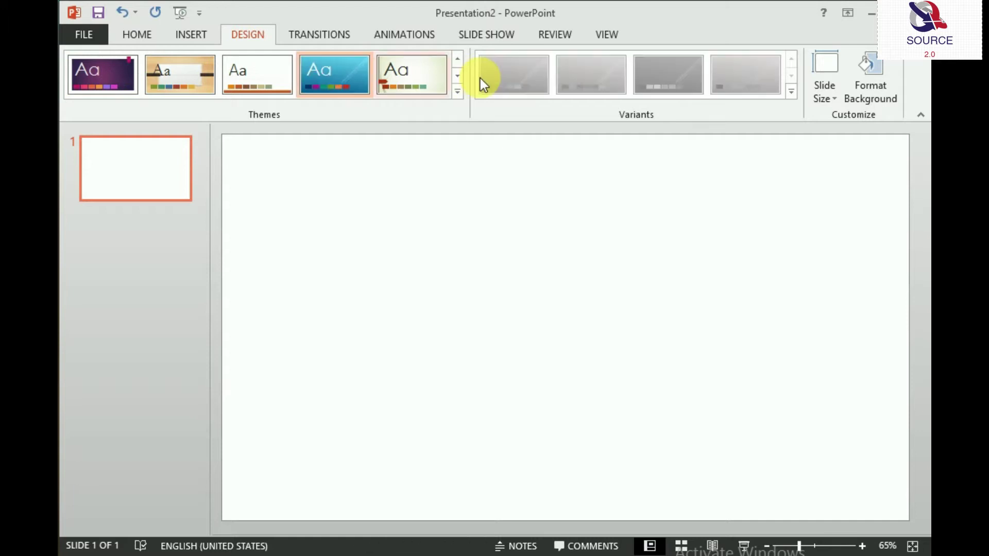
{"action": "left_click", "coordinate": [329, 79]}
{"action": "left_click", "coordinate": [827, 74]}
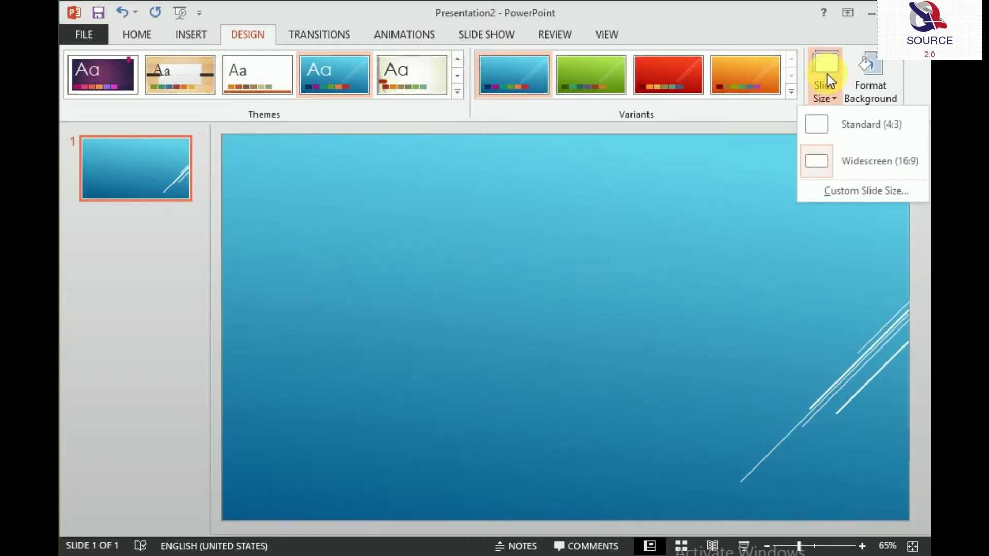
{"action": "left_click", "coordinate": [774, 167]}
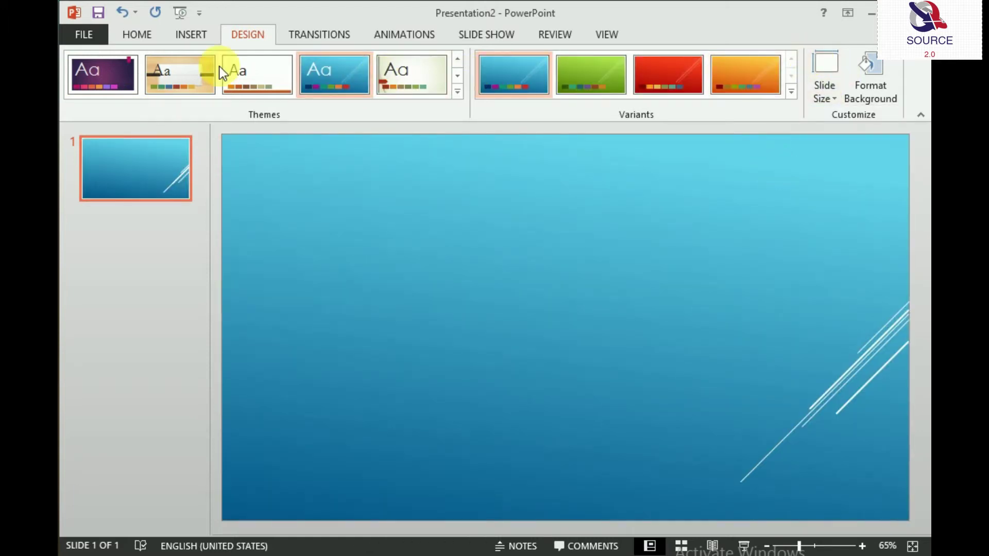
Insert a WordArt box and paste in 'Welcome to my channel source 2.0'
{"action": "left_click", "coordinate": [194, 33]}
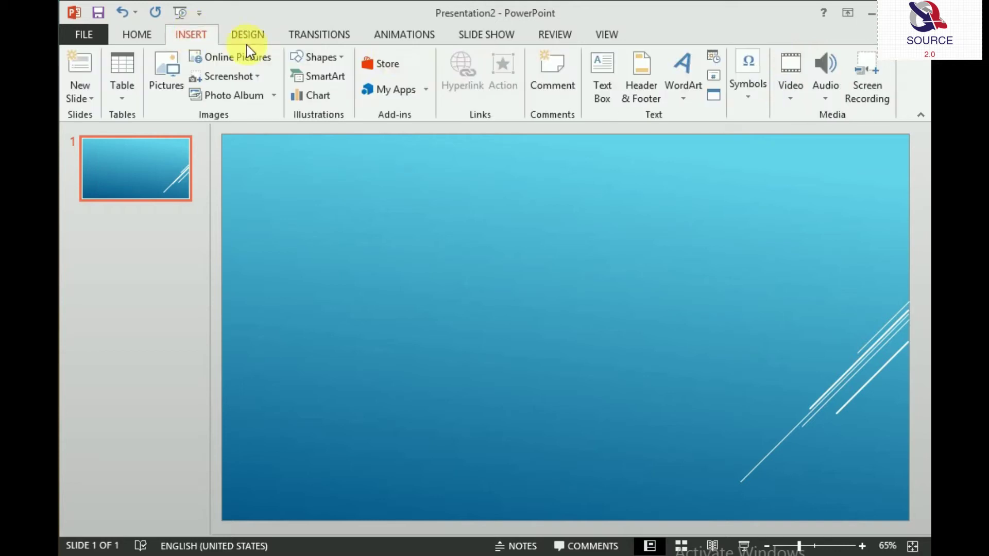
{"action": "left_click", "coordinate": [695, 90]}
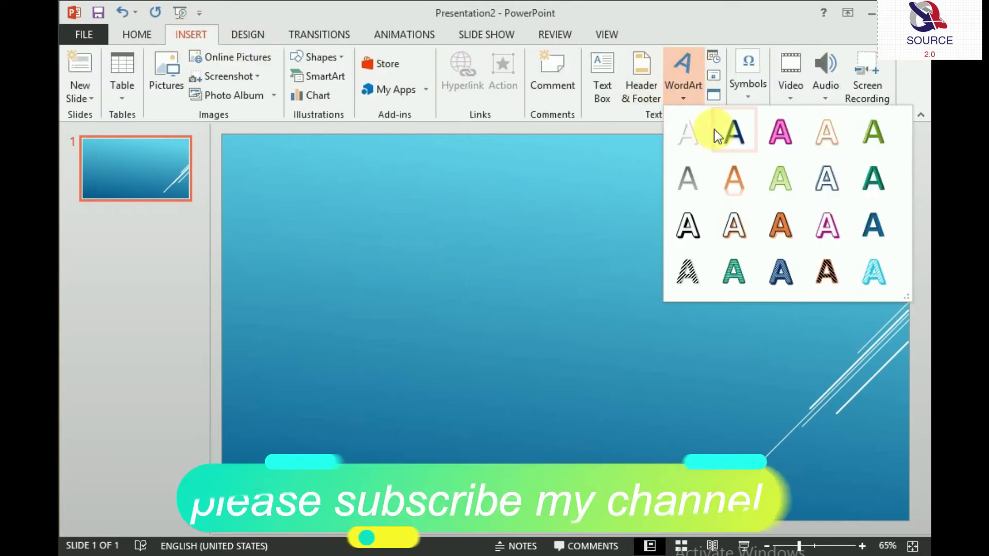
{"action": "left_click", "coordinate": [730, 131]}
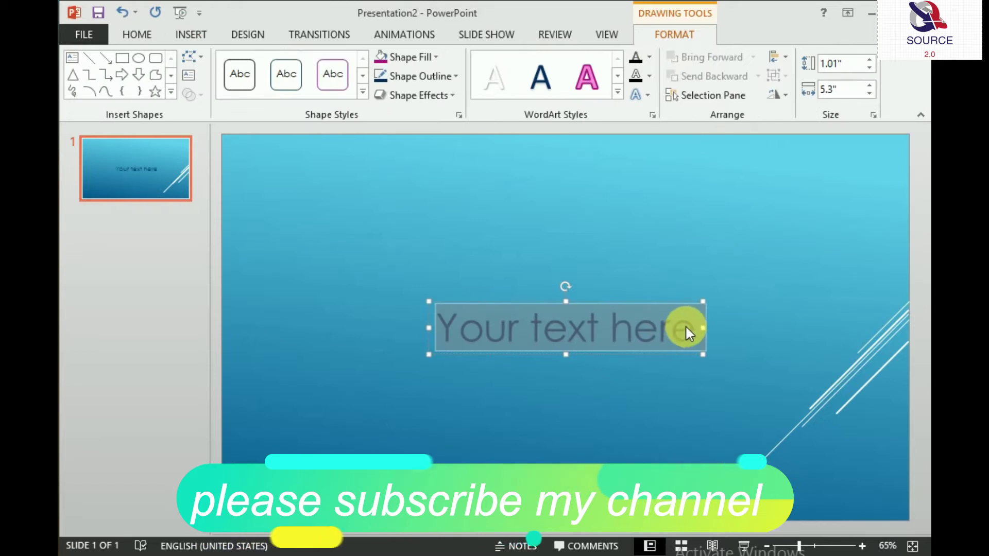
{"action": "type", "text": "Welcome to my channel source 2.0"}
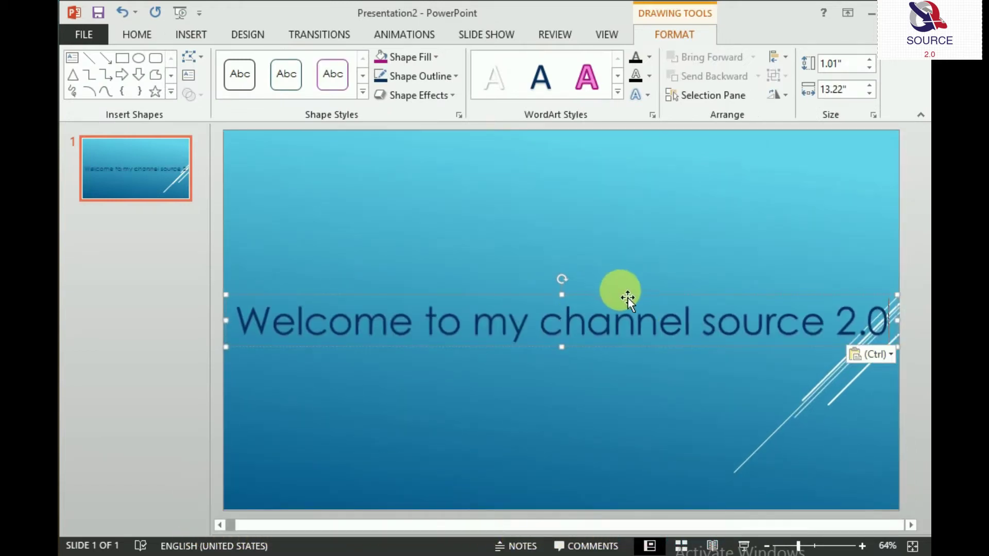
Position the title across the top of the slide and select all its text
{"action": "left_click_drag", "start_coordinate": [623, 297], "coordinate": [605, 150]}
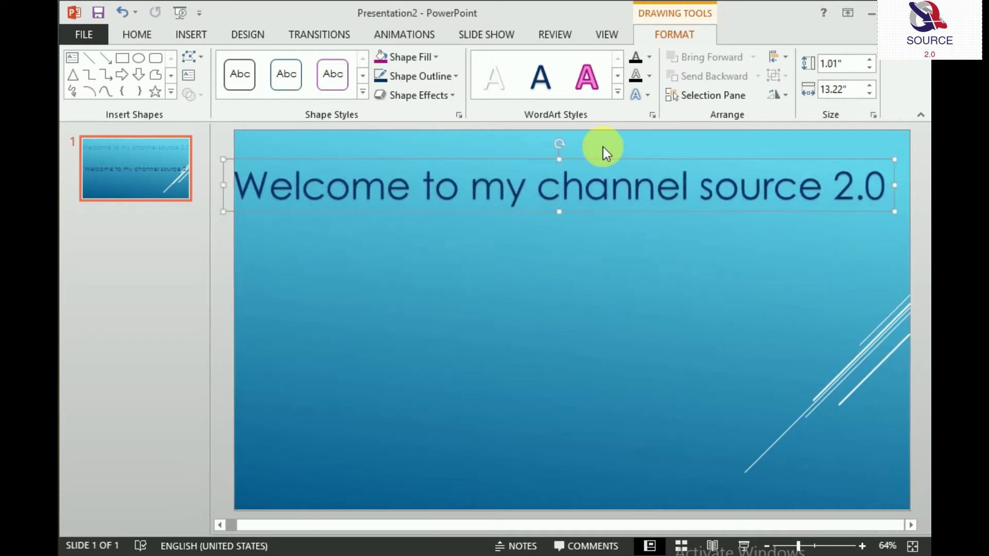
{"action": "left_click", "coordinate": [635, 151]}
{"action": "left_click", "coordinate": [655, 166]}
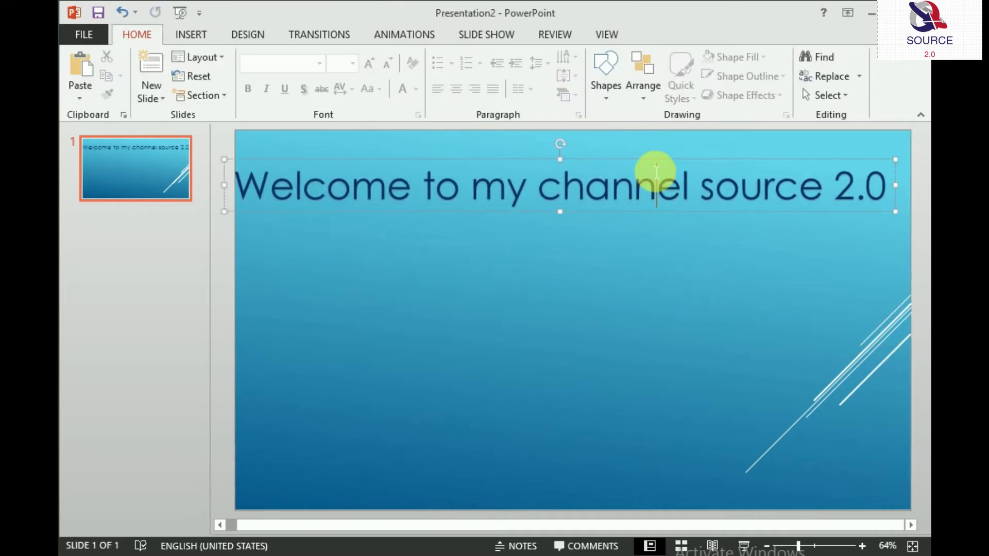
{"action": "mouse_move", "coordinate": [655, 165]}
{"action": "left_mouse_down"}
{"action": "mouse_move", "coordinate": [672, 164]}
{"action": "mouse_move", "coordinate": [667, 154]}
{"action": "left_mouse_up"}
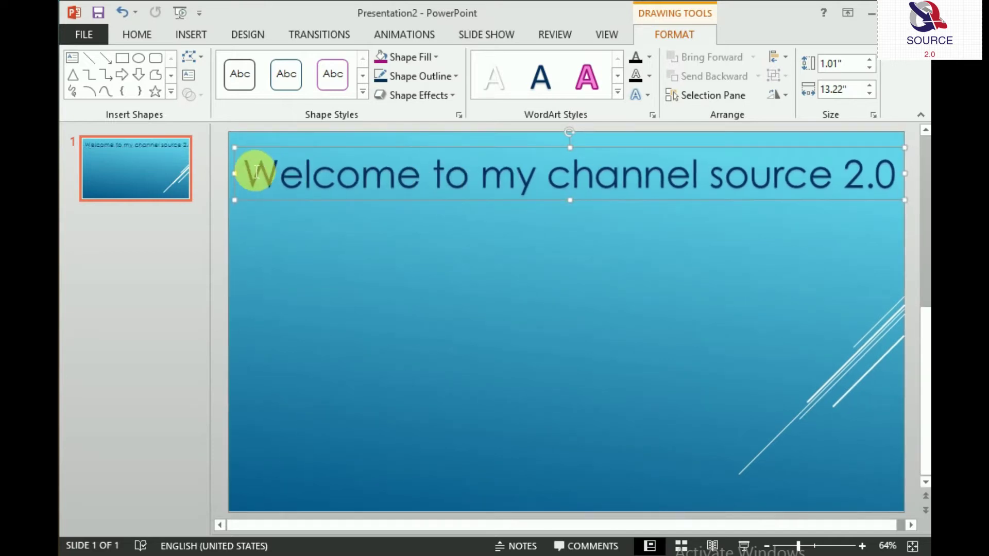
{"action": "key", "text": "ctrl+a"}
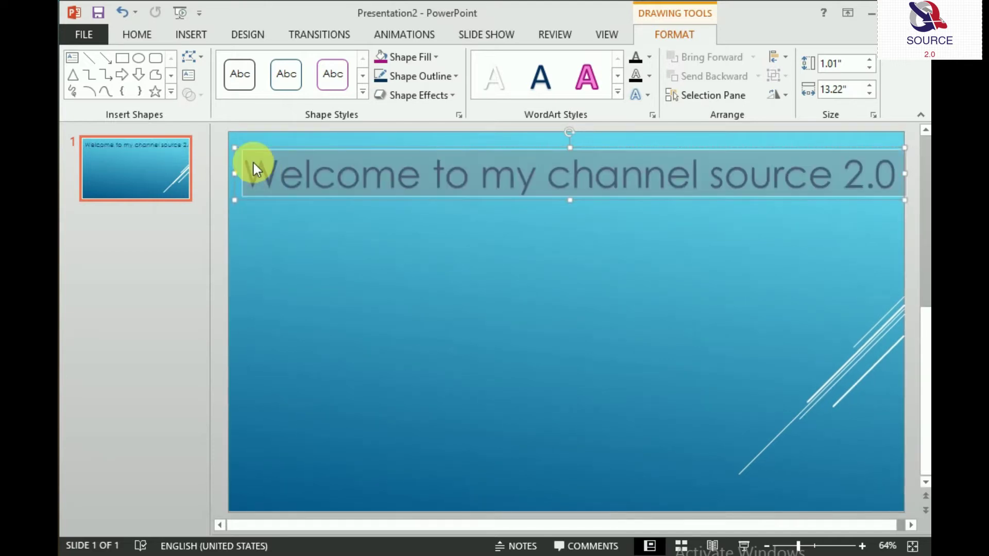
Colour the title text red, keeping the font size at 54 pt
{"action": "left_click", "coordinate": [136, 34]}
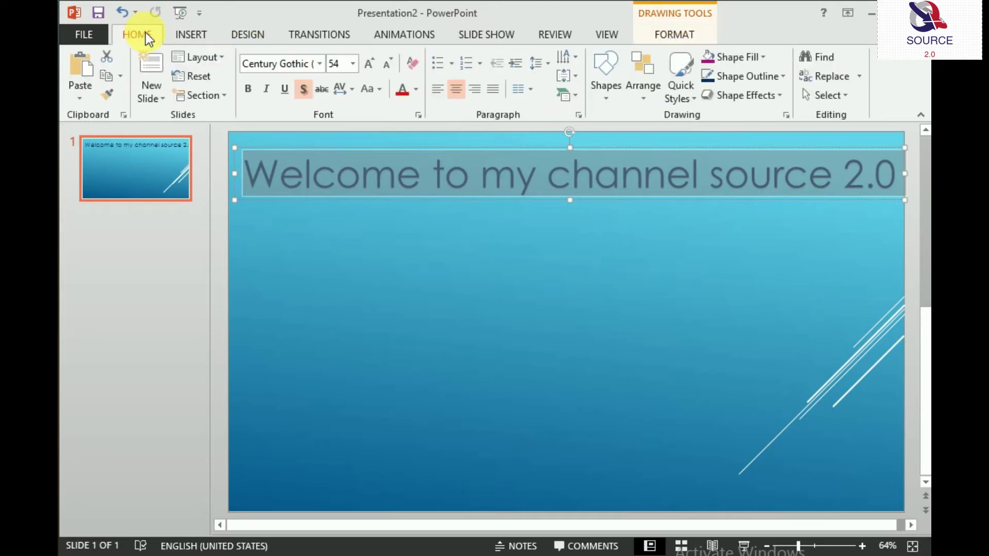
{"action": "left_click", "coordinate": [415, 93]}
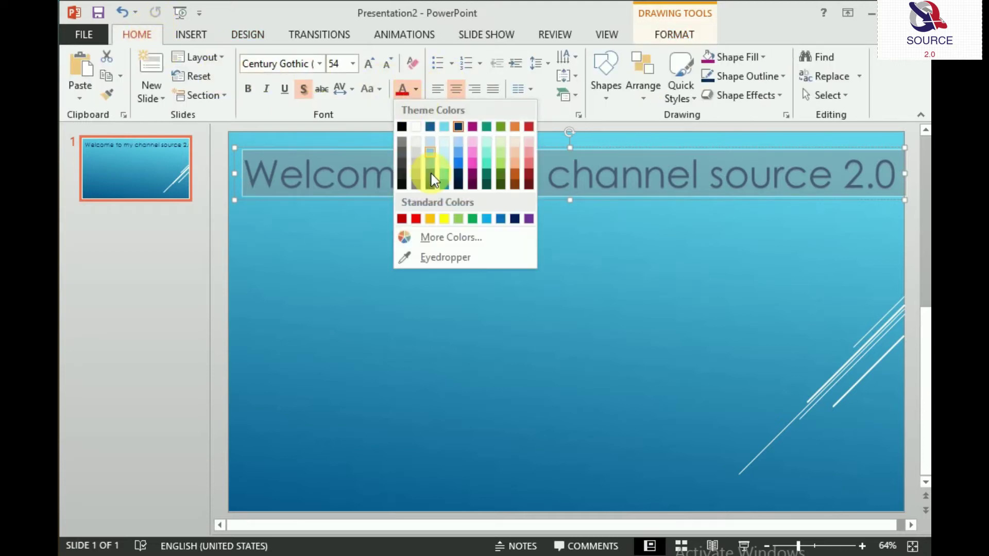
{"action": "left_click", "coordinate": [417, 220]}
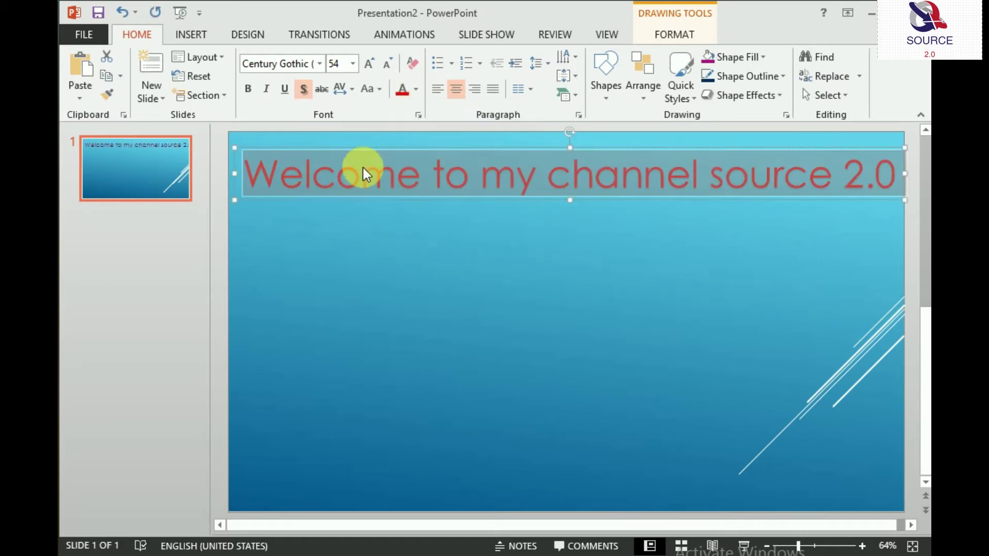
{"action": "left_click", "coordinate": [353, 63]}
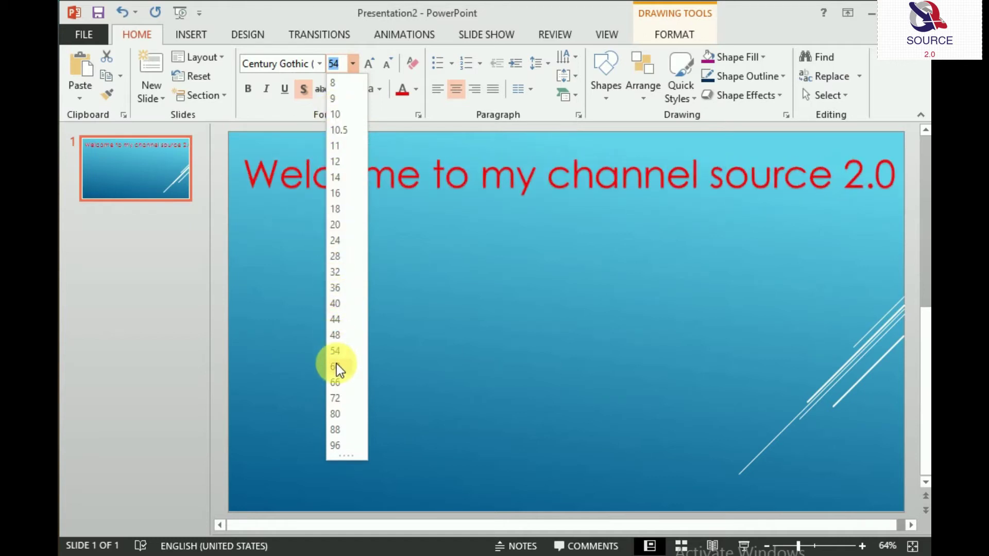
{"action": "left_click", "coordinate": [441, 317]}
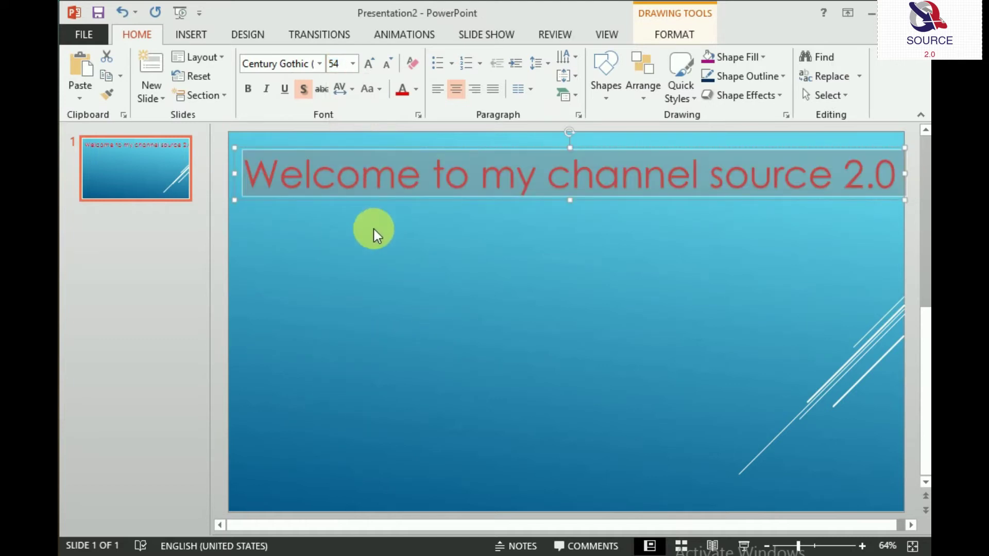
Set the title in the Algerian font
{"action": "left_click", "coordinate": [319, 64]}
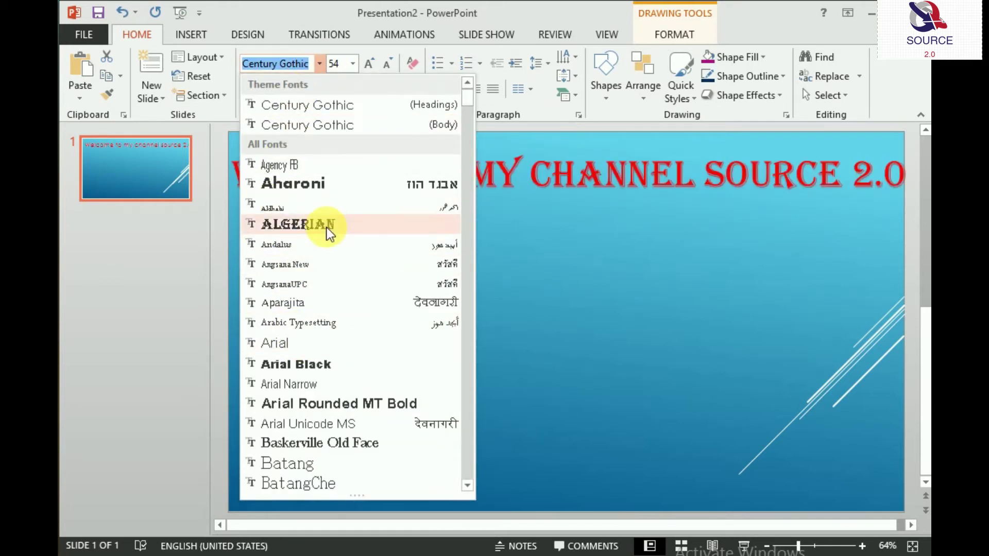
{"action": "left_click", "coordinate": [327, 222]}
{"action": "left_click", "coordinate": [489, 260]}
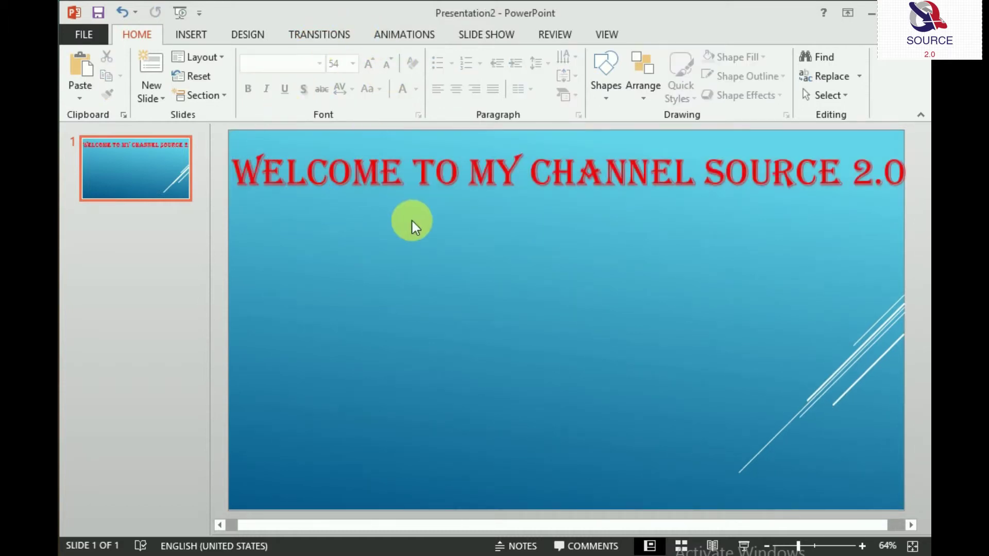
{"action": "left_click", "coordinate": [427, 188]}
{"action": "left_click", "coordinate": [448, 298]}
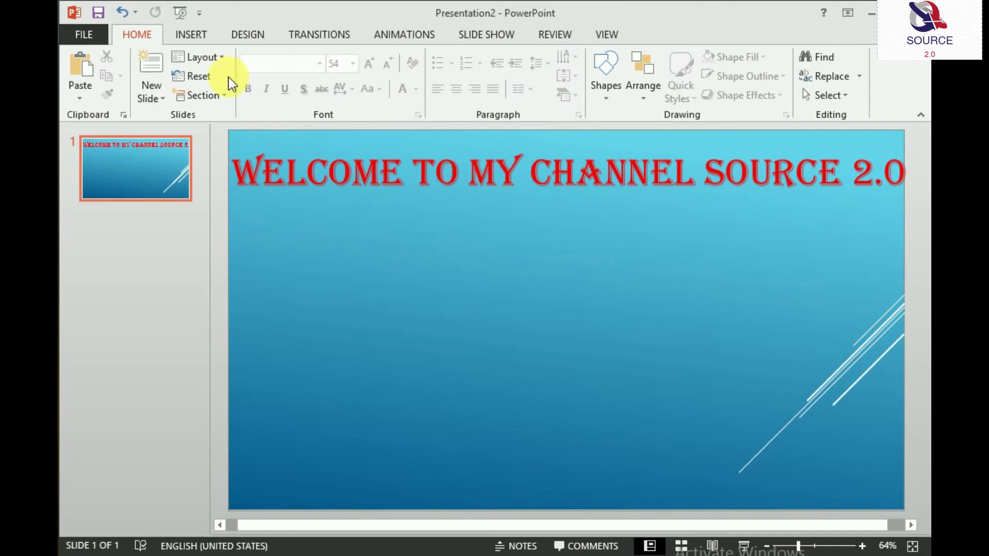
Draw a large smiley face shape on the left of the slide
{"action": "left_click", "coordinate": [197, 35]}
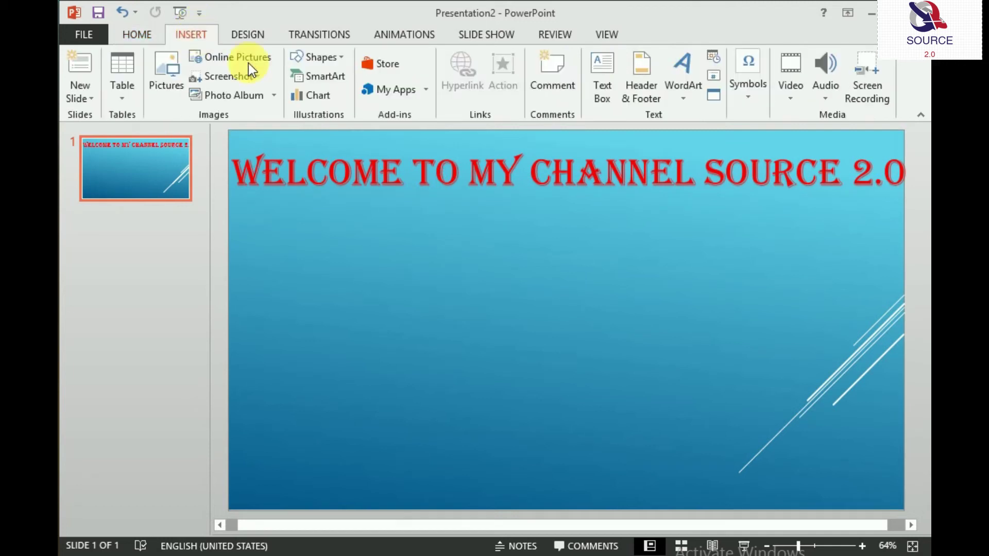
{"action": "left_click", "coordinate": [317, 59]}
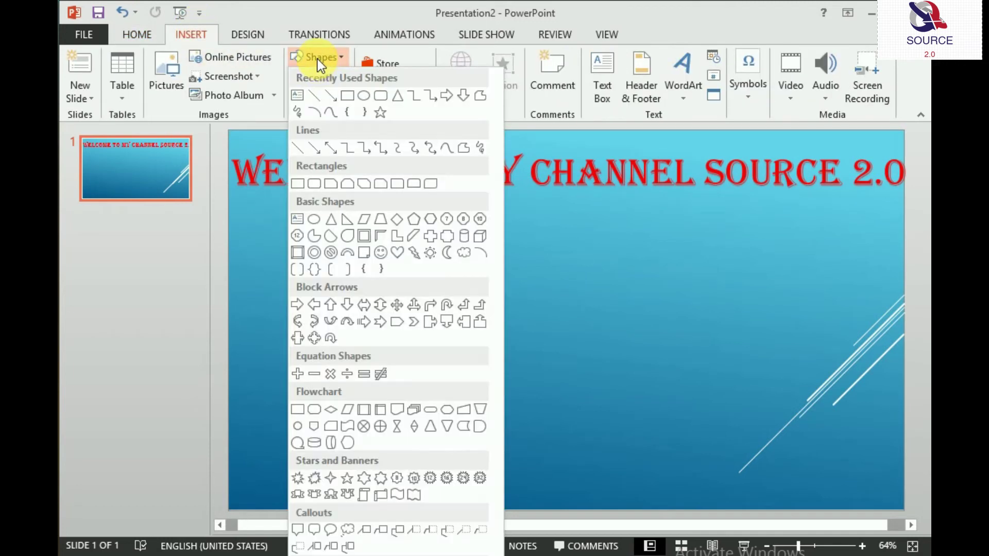
{"action": "left_click", "coordinate": [381, 259]}
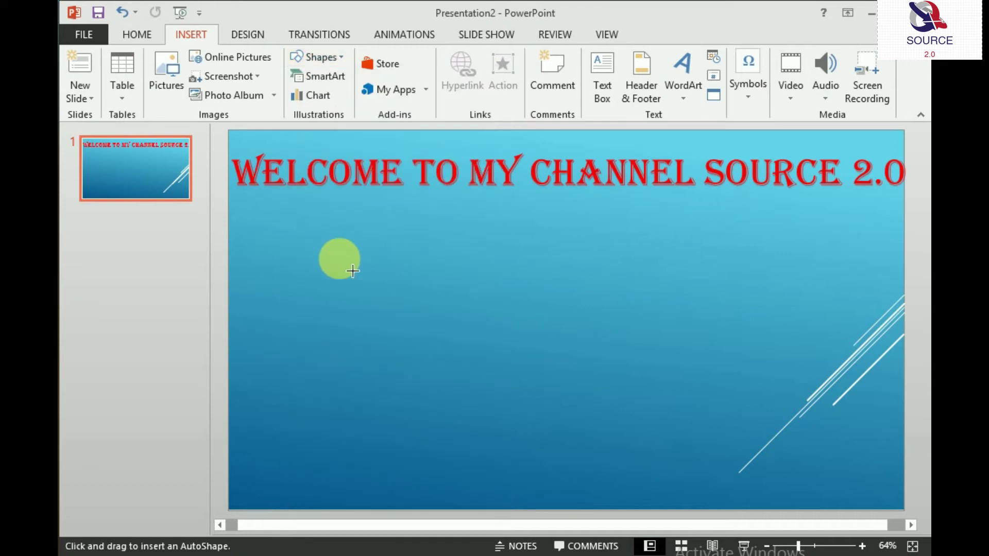
{"action": "mouse_move", "coordinate": [291, 256]}
{"action": "left_mouse_down"}
{"action": "mouse_move", "coordinate": [469, 454]}
{"action": "mouse_move", "coordinate": [541, 503]}
{"action": "left_mouse_up"}
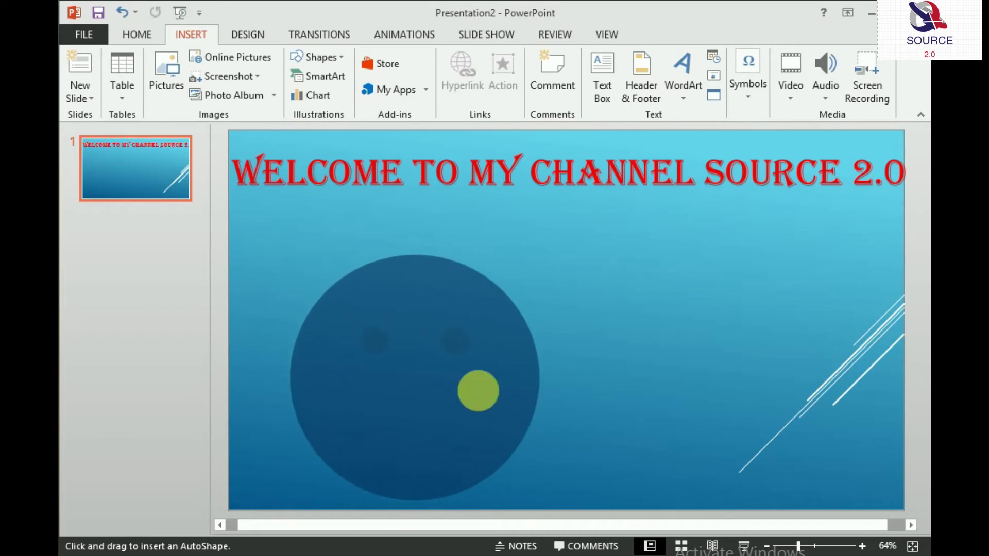
{"action": "left_click_drag", "start_coordinate": [400, 312], "coordinate": [400, 310]}
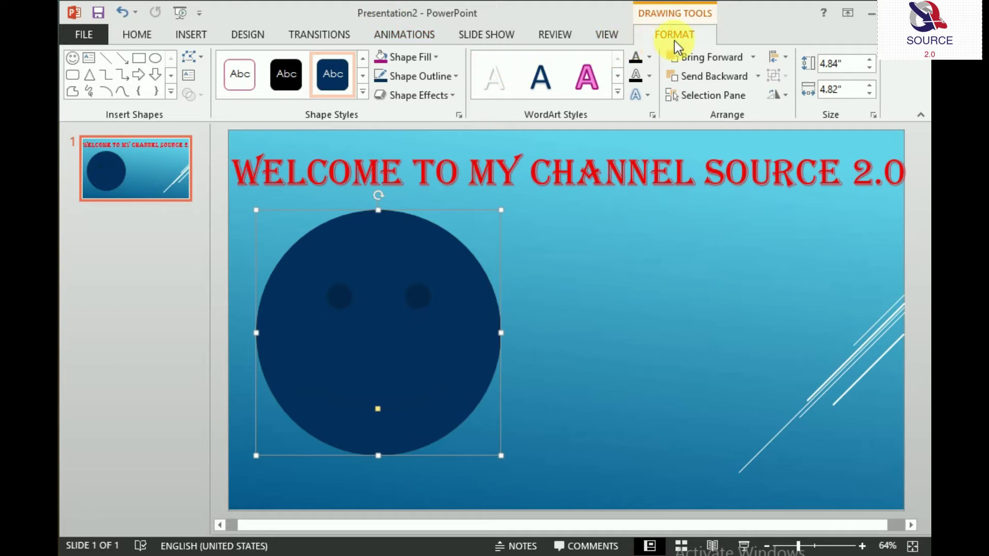
Fill the smiley face with yellow
{"action": "left_click", "coordinate": [431, 60]}
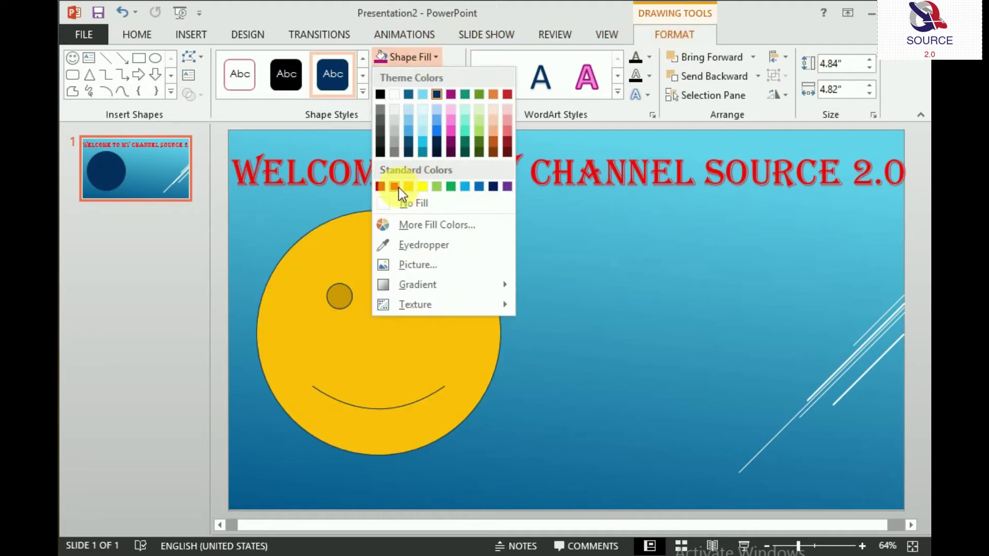
{"action": "left_click", "coordinate": [421, 186]}
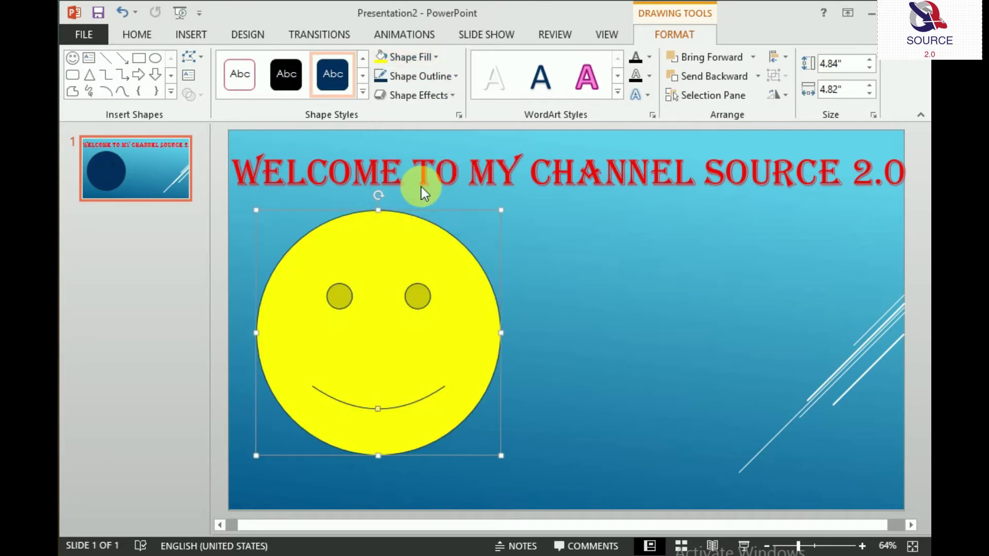
{"action": "left_click", "coordinate": [583, 274]}
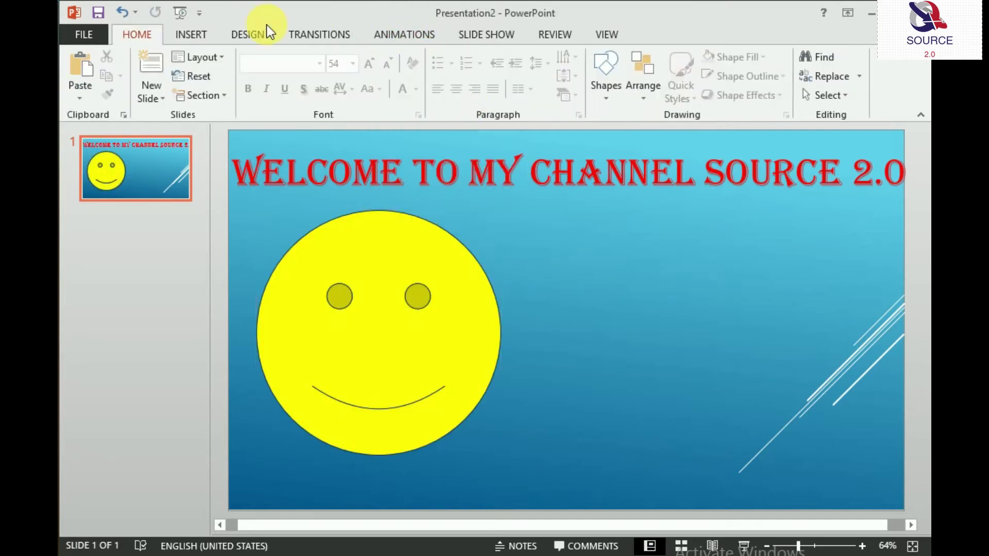
Insert the picture download (1) from the Desktop onto the slide
{"action": "left_click", "coordinate": [194, 31]}
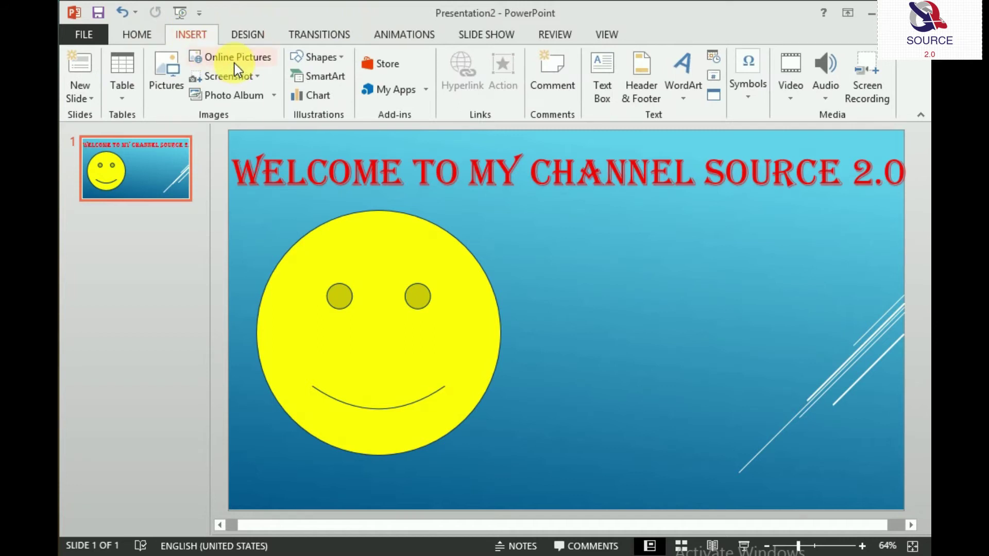
{"action": "left_click", "coordinate": [162, 81]}
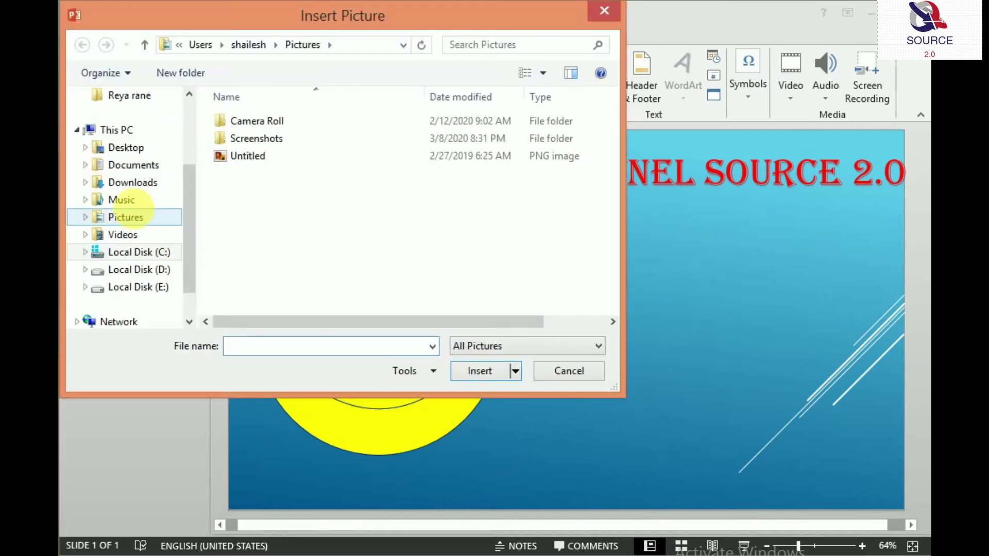
{"action": "left_click", "coordinate": [148, 153]}
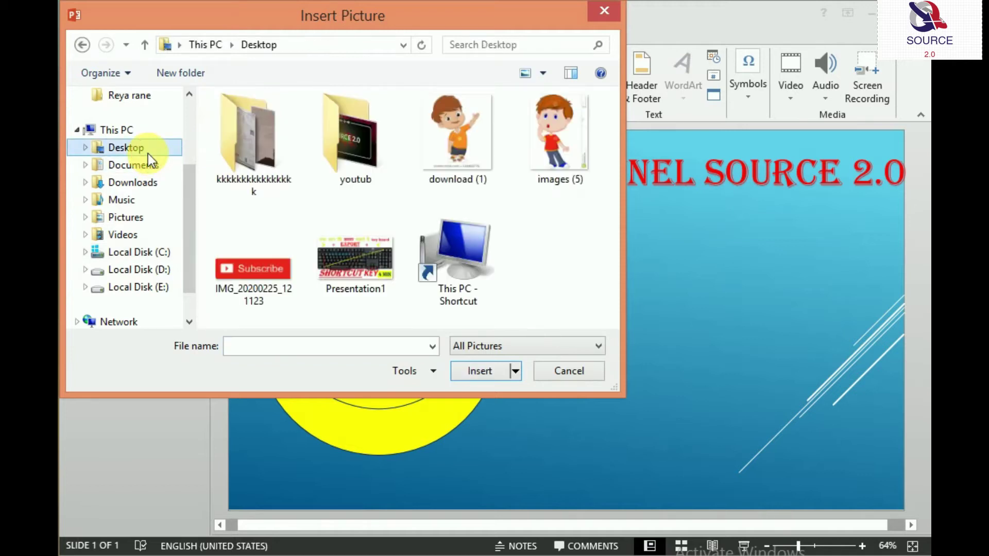
{"action": "left_click", "coordinate": [468, 137]}
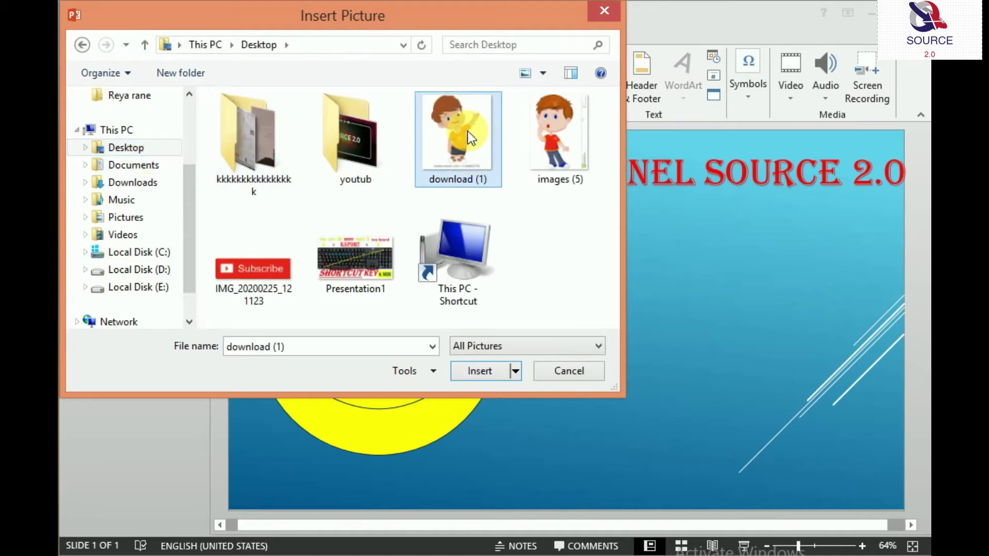
{"action": "left_click", "coordinate": [486, 379]}
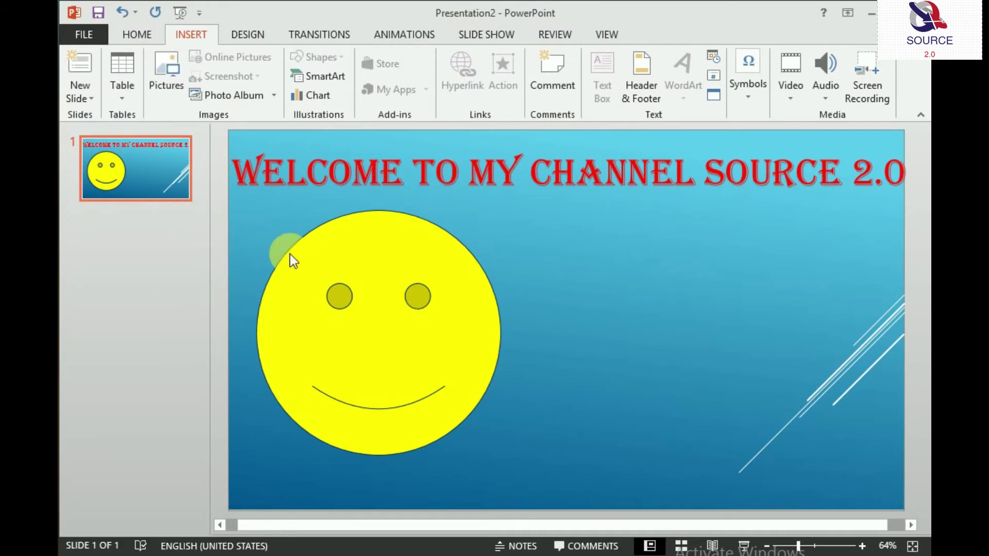
Move the boy picture to the right and enlarge it to 5.5" x 5.1"
{"action": "left_click_drag", "start_coordinate": [585, 282], "coordinate": [700, 232]}
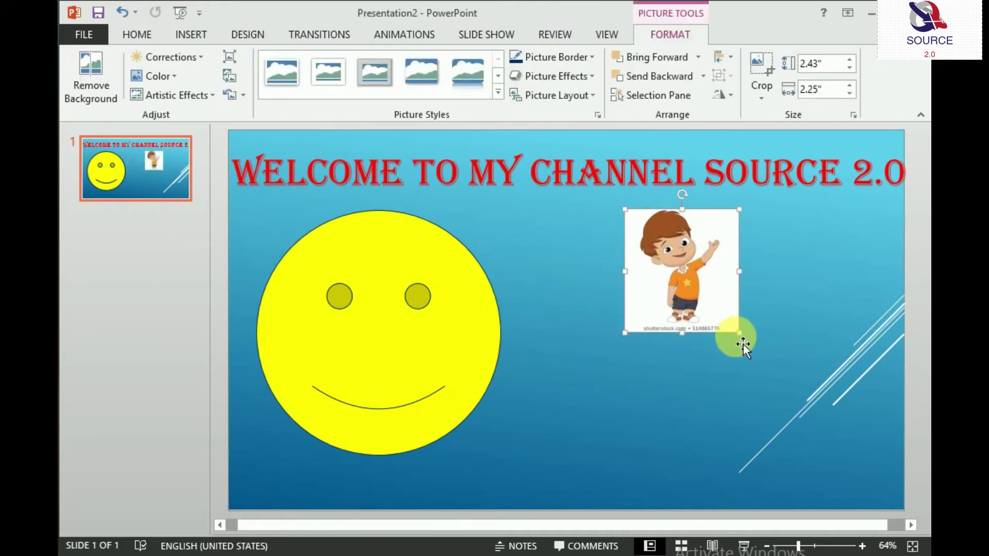
{"action": "left_click_drag", "start_coordinate": [740, 332], "coordinate": [884, 488]}
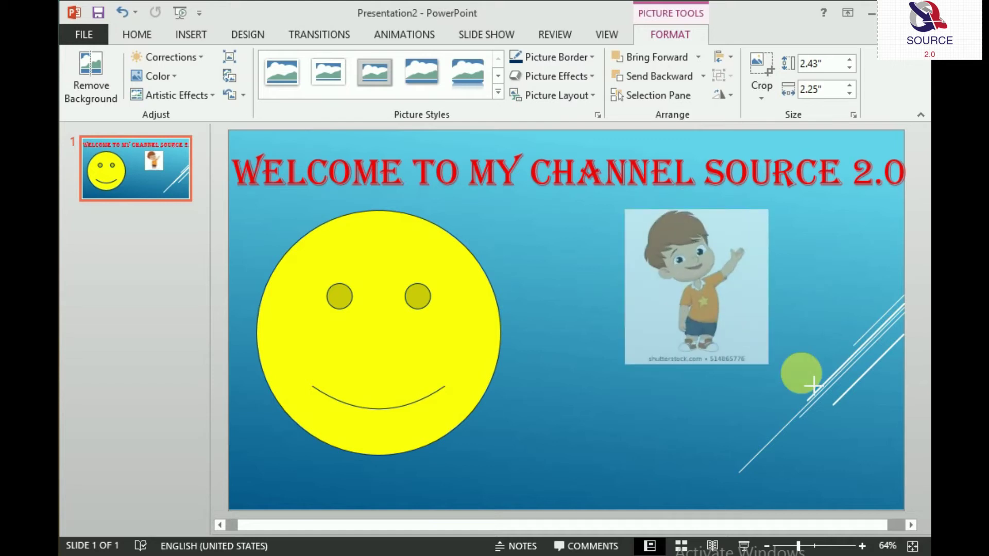
{"action": "left_click_drag", "start_coordinate": [818, 345], "coordinate": [840, 346]}
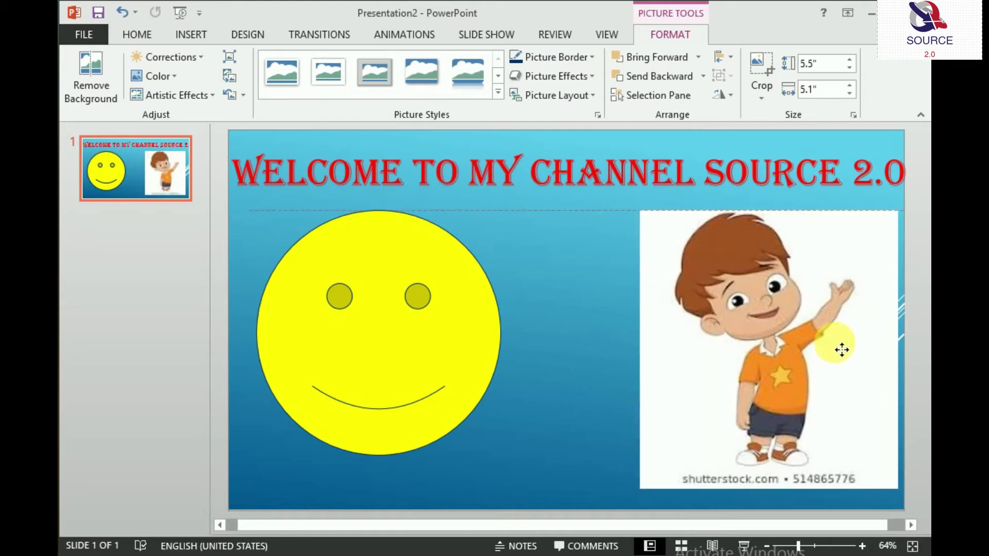
Apply a picture style to the boy picture and nudge it into place
{"action": "left_click", "coordinate": [498, 77]}
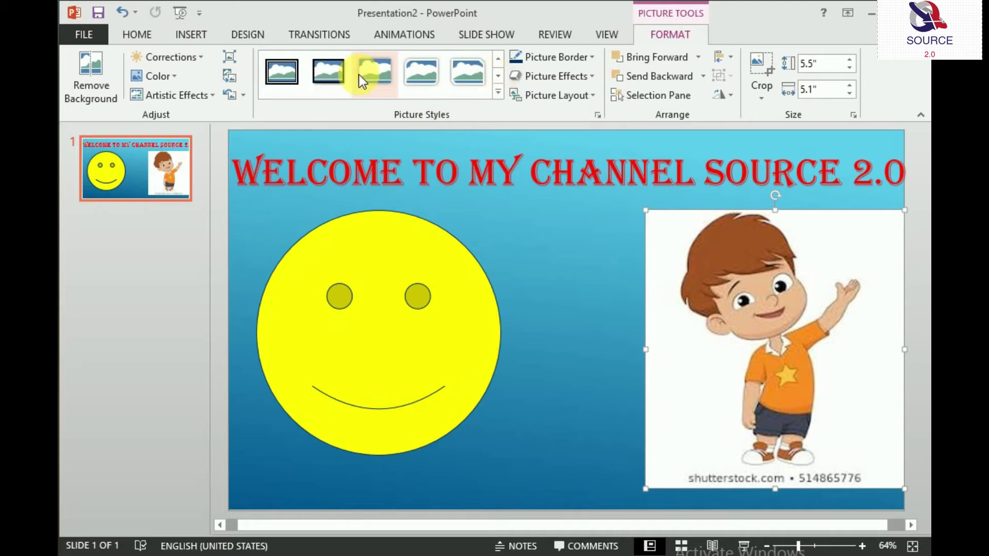
{"action": "left_click", "coordinate": [370, 77]}
{"action": "left_click", "coordinate": [614, 271]}
{"action": "left_click", "coordinate": [773, 261]}
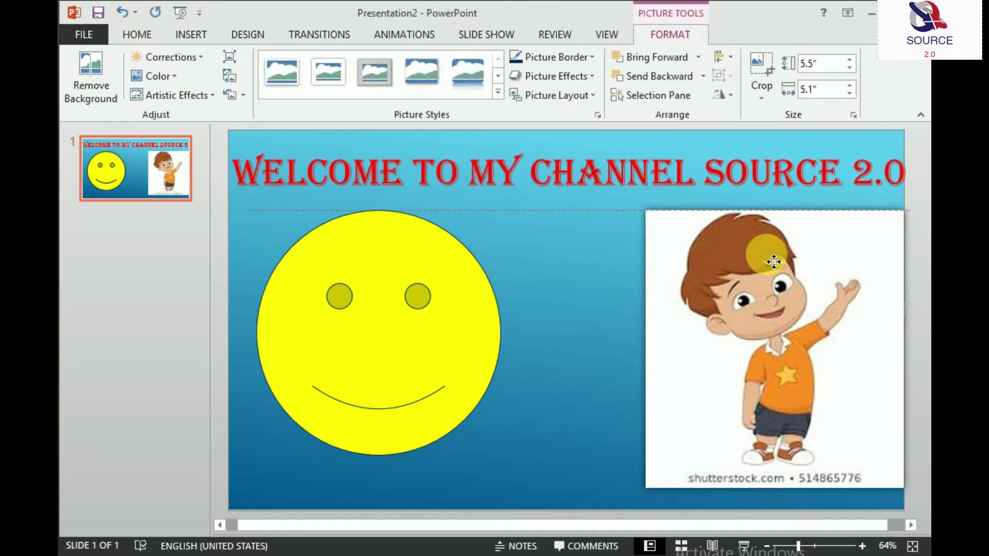
{"action": "left_click_drag", "start_coordinate": [774, 262], "coordinate": [782, 265]}
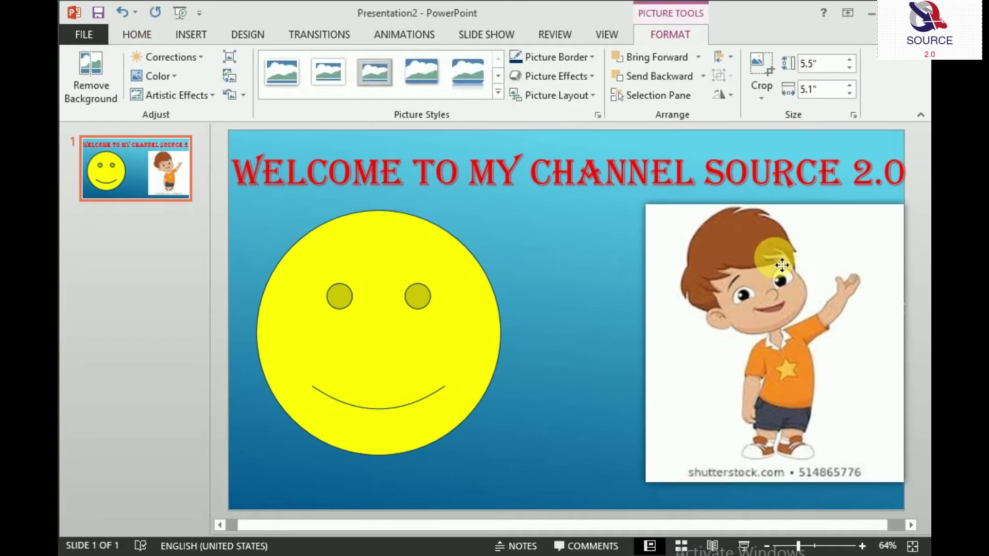
{"action": "left_click", "coordinate": [580, 303]}
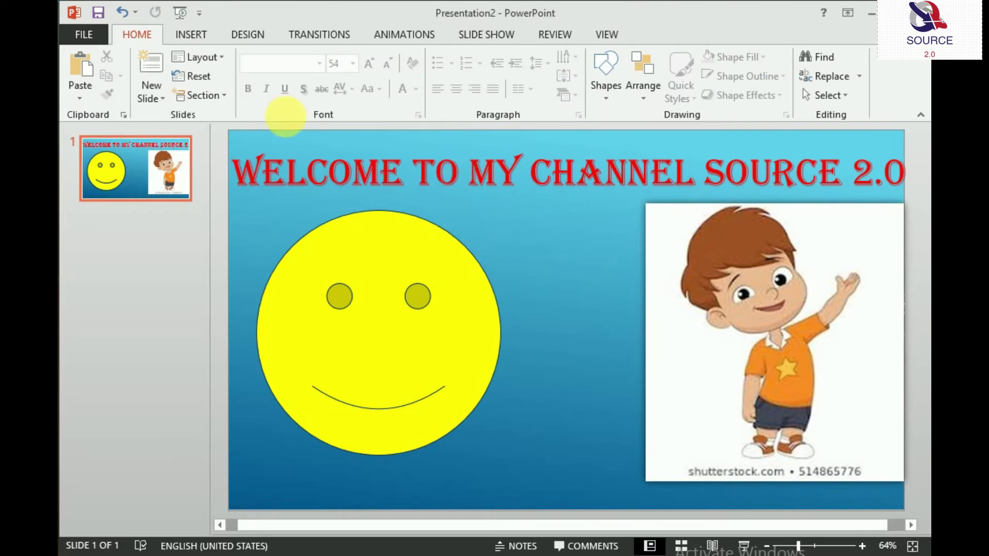
{"action": "left_click", "coordinate": [189, 34]}
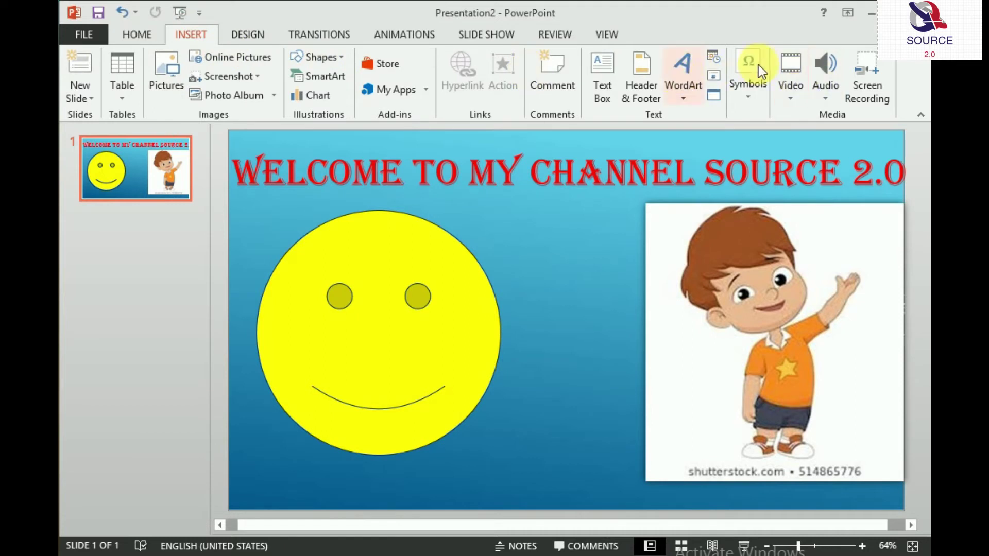
Draw a four-point star between the smiley and the boy picture
{"action": "left_click", "coordinate": [344, 57]}
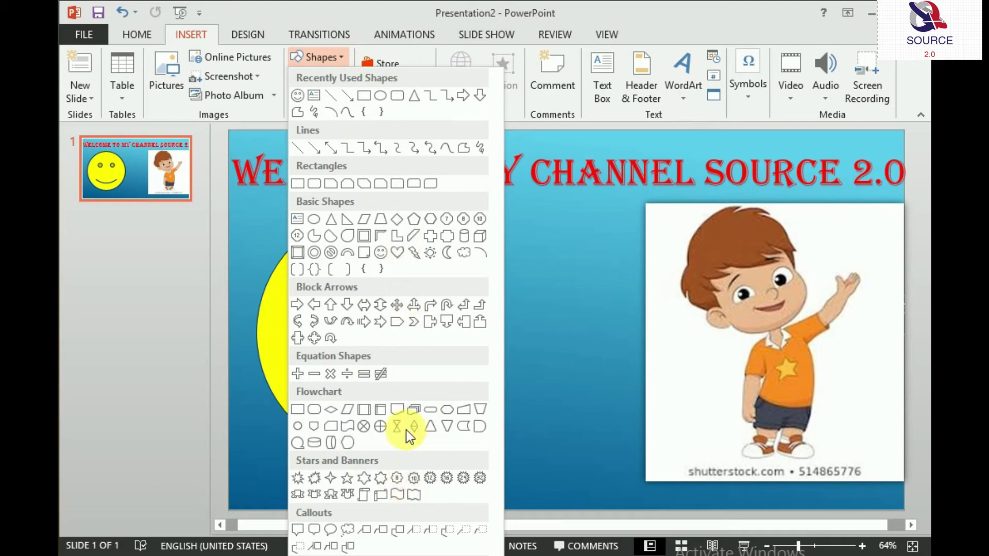
{"action": "left_click", "coordinate": [330, 478]}
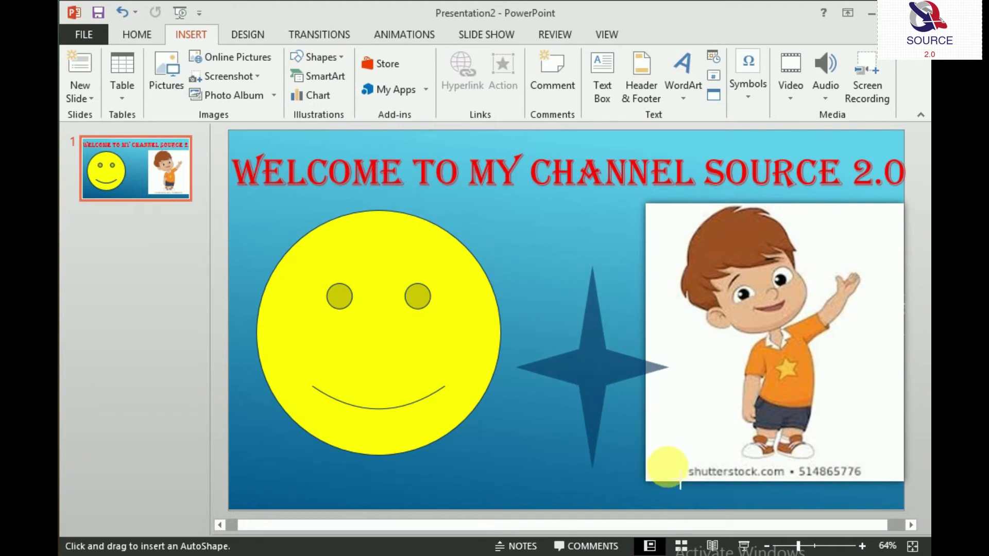
{"action": "left_click_drag", "start_coordinate": [607, 345], "coordinate": [666, 466]}
{"action": "left_click_drag", "start_coordinate": [608, 386], "coordinate": [592, 379]}
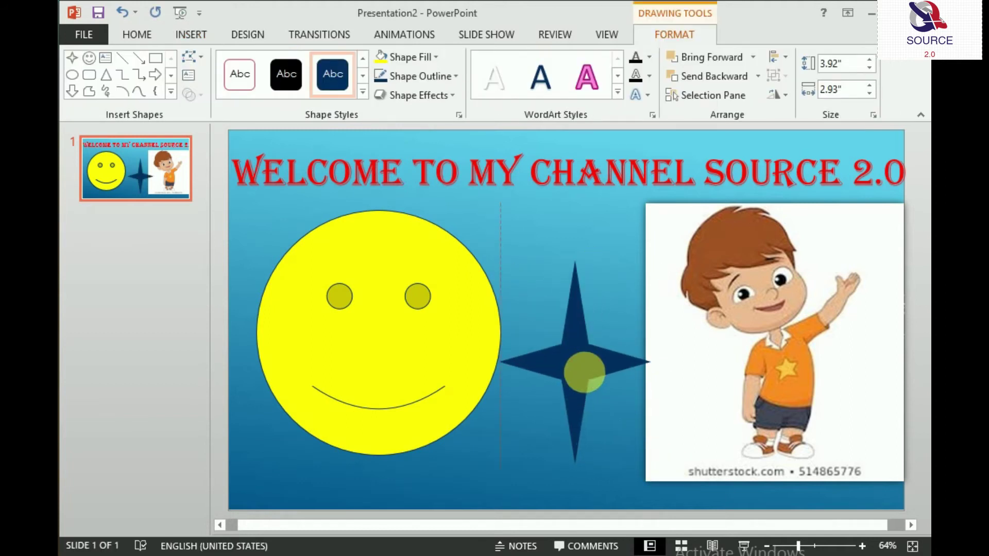
{"action": "left_click", "coordinate": [532, 412]}
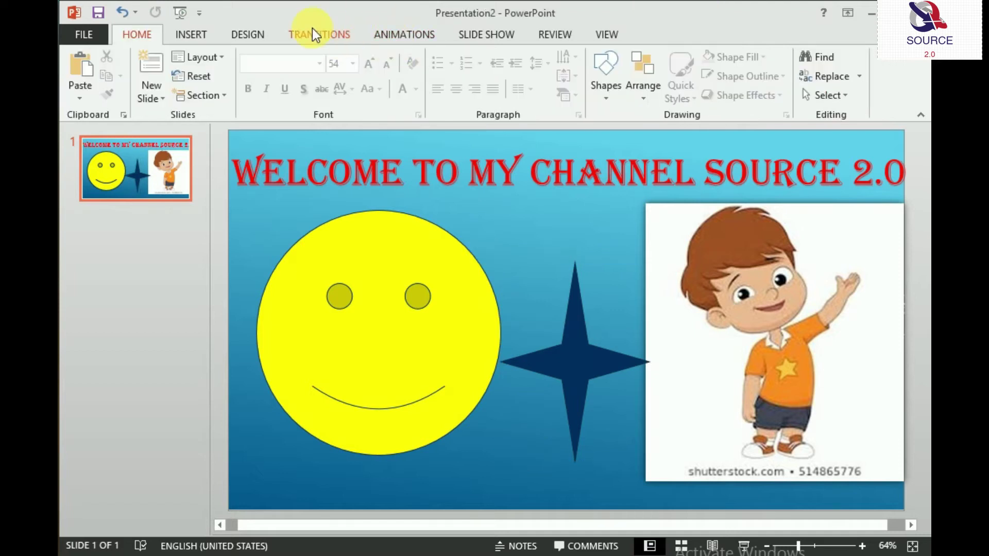
{"action": "left_click", "coordinate": [193, 34]}
Fill the four-point star with red
{"action": "left_click", "coordinate": [569, 346]}
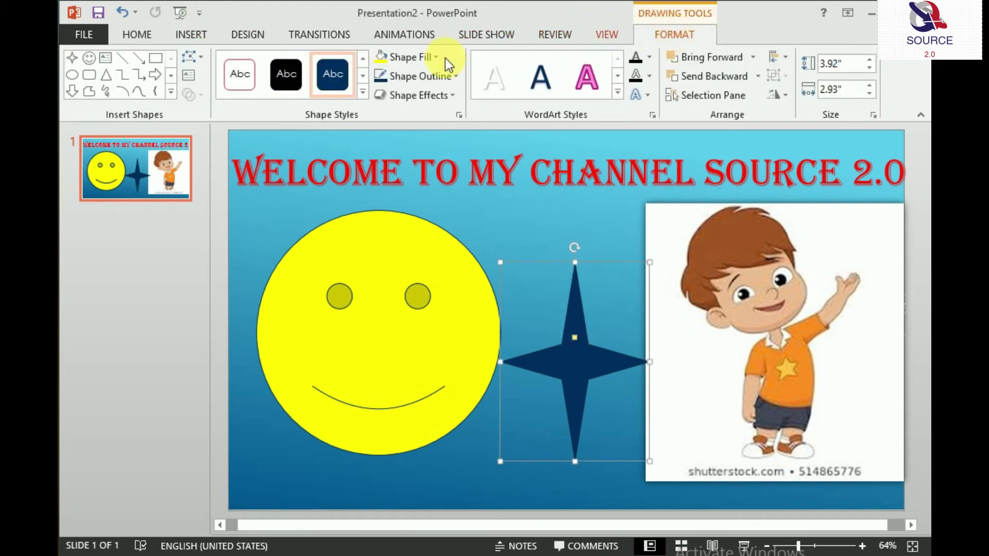
{"action": "left_click", "coordinate": [417, 55]}
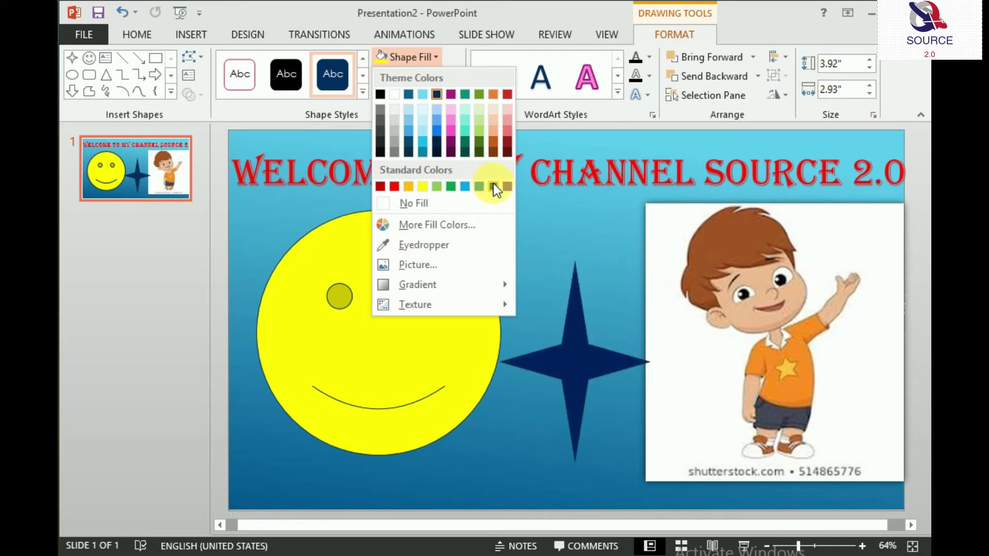
{"action": "left_click", "coordinate": [397, 188]}
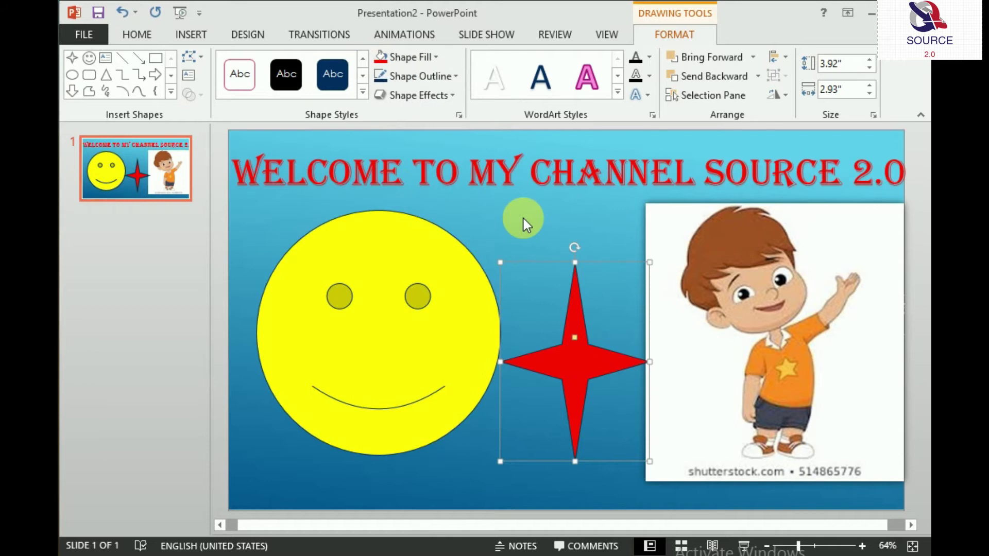
{"action": "left_click", "coordinate": [523, 218]}
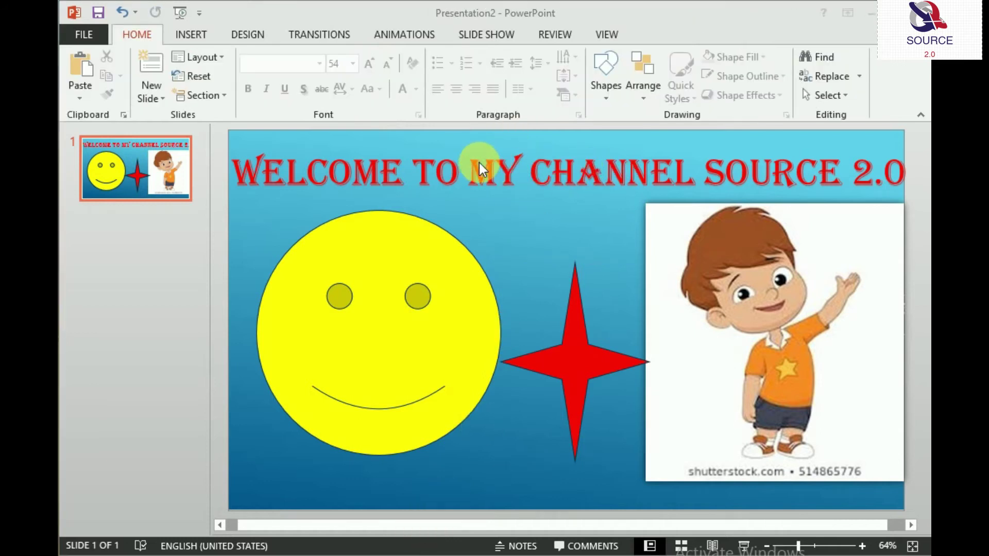
Give slide 1 the Shape transition (00.80 s) with the Click sound
{"action": "left_click", "coordinate": [492, 167]}
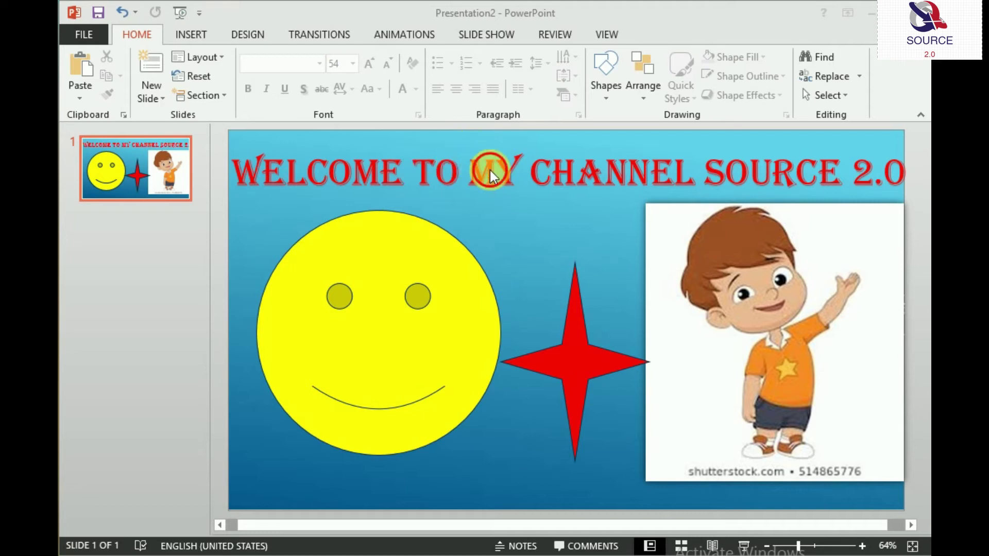
{"action": "left_click", "coordinate": [515, 177]}
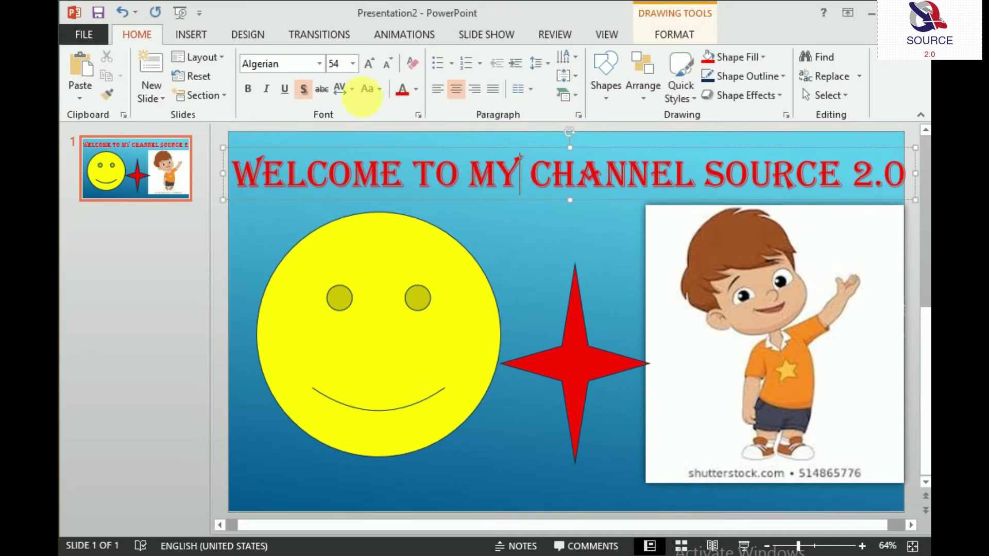
{"action": "left_click", "coordinate": [322, 35]}
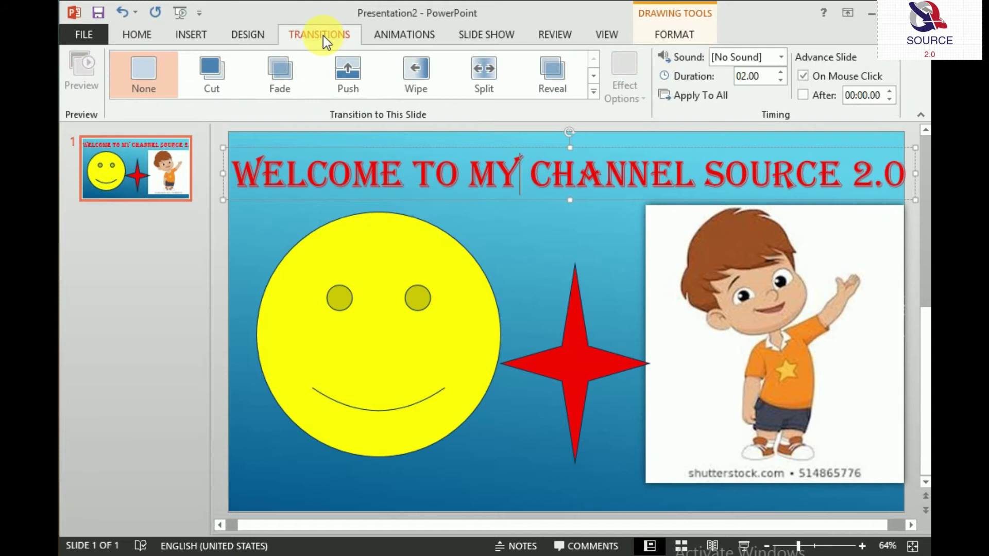
{"action": "left_click", "coordinate": [592, 76]}
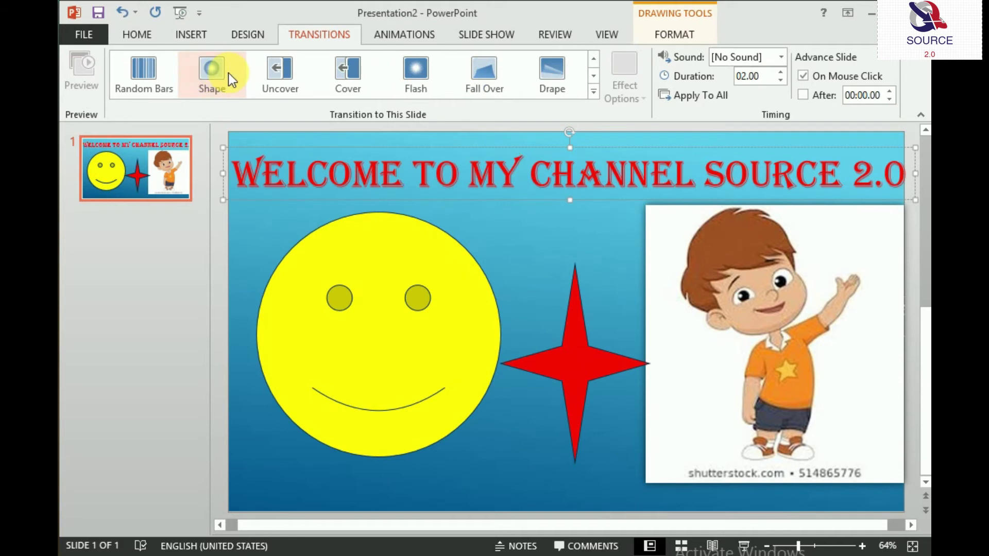
{"action": "left_click", "coordinate": [211, 73]}
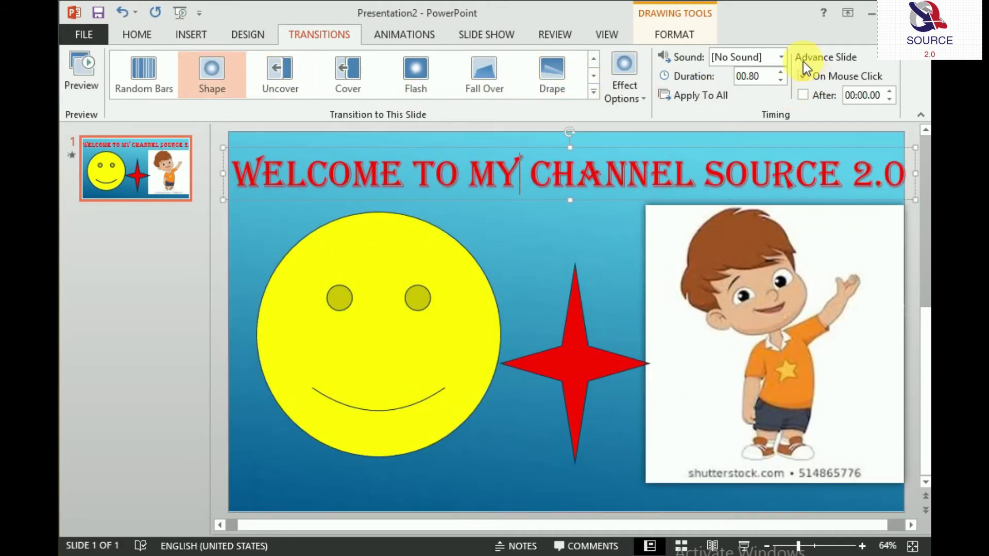
{"action": "left_click", "coordinate": [781, 58]}
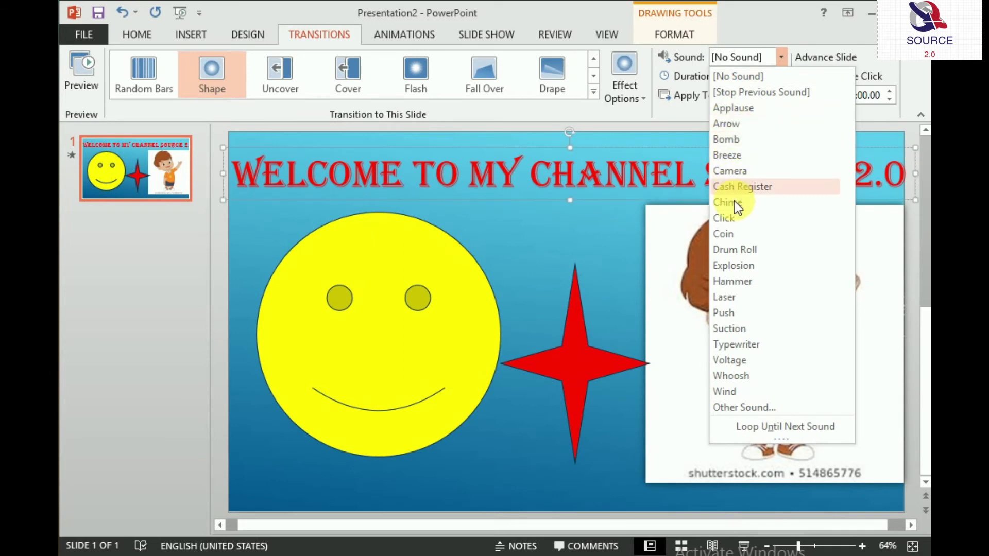
{"action": "left_click", "coordinate": [739, 221]}
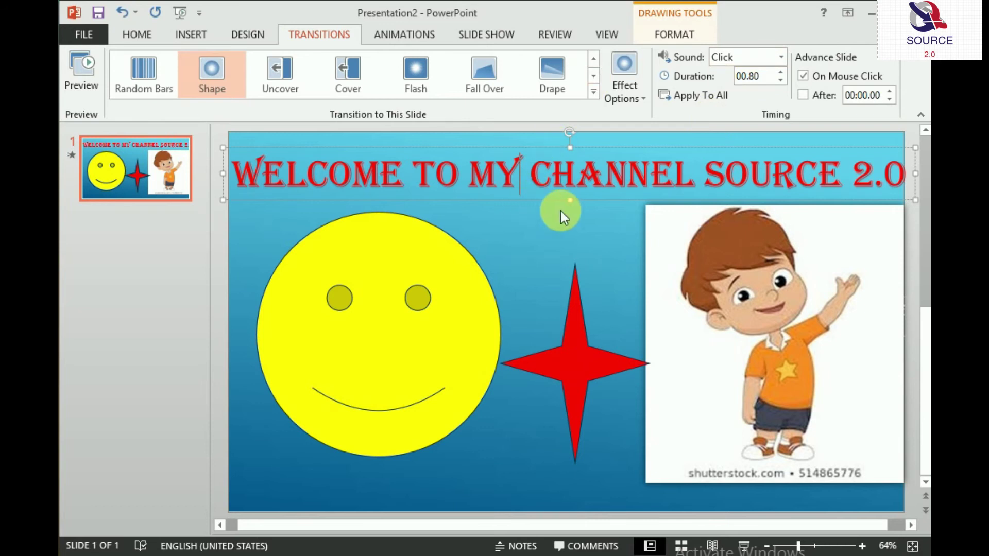
{"action": "left_click", "coordinate": [394, 316]}
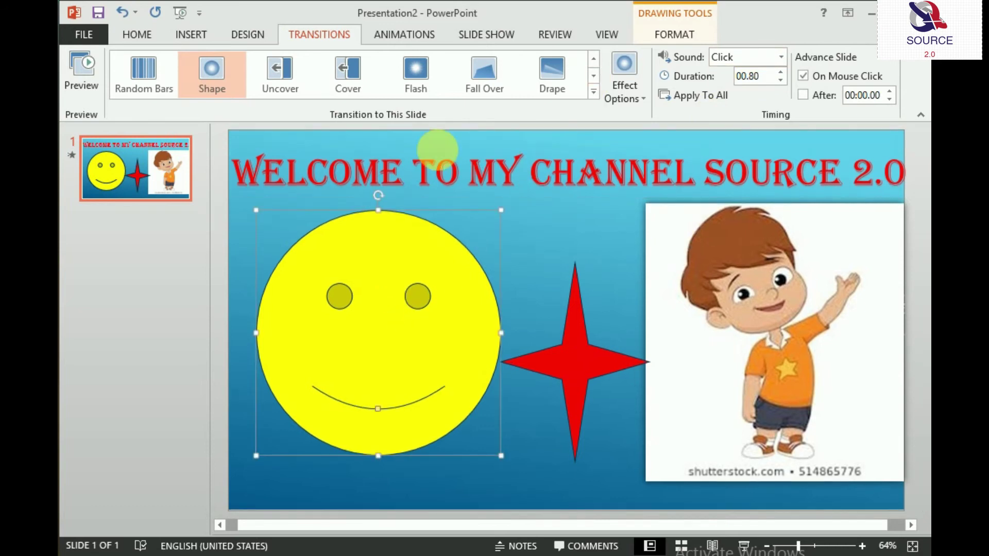
Apply the Spin animation to the smiley face
{"action": "left_click", "coordinate": [405, 31]}
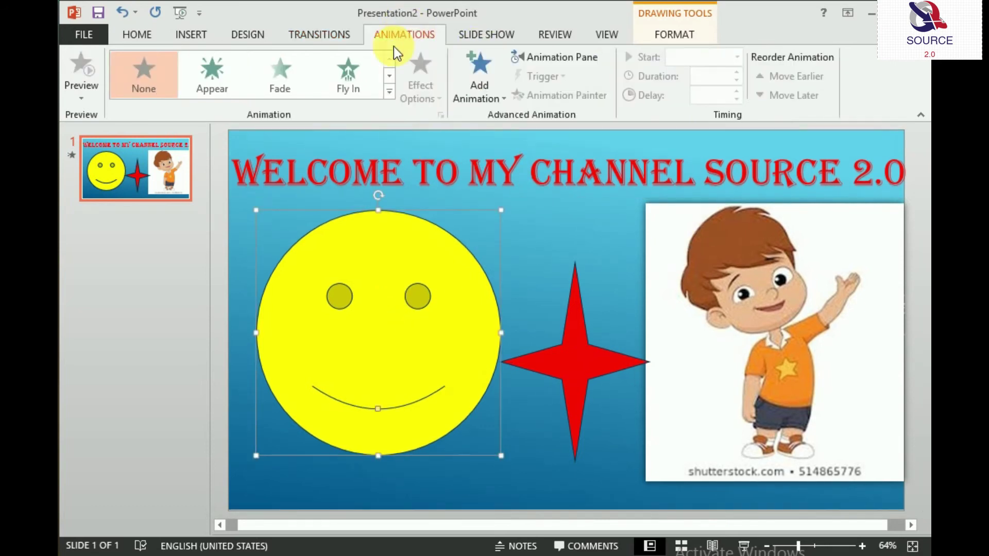
{"action": "left_click", "coordinate": [391, 75]}
{"action": "left_click", "coordinate": [391, 75]}
{"action": "left_click", "coordinate": [391, 76]}
{"action": "left_click", "coordinate": [391, 75]}
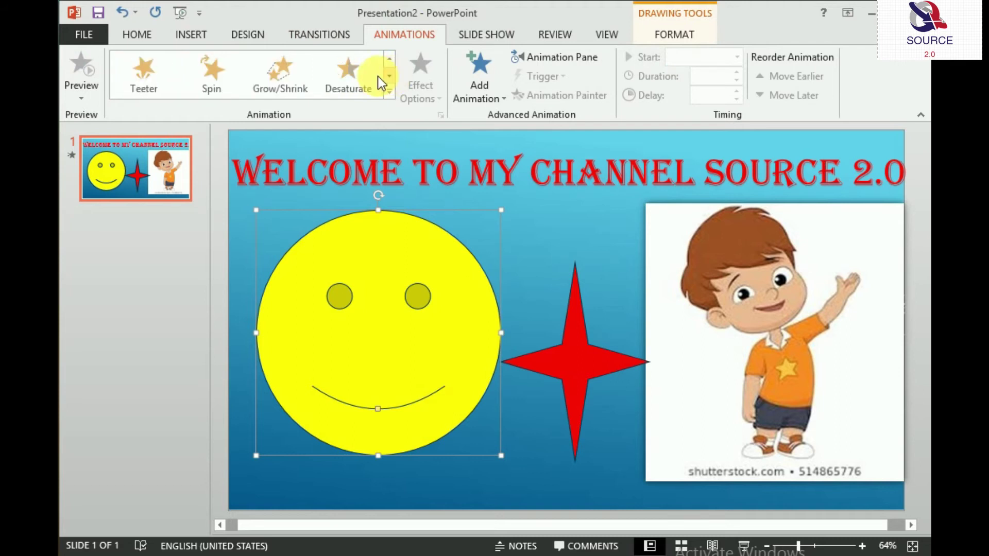
{"action": "left_click", "coordinate": [205, 78]}
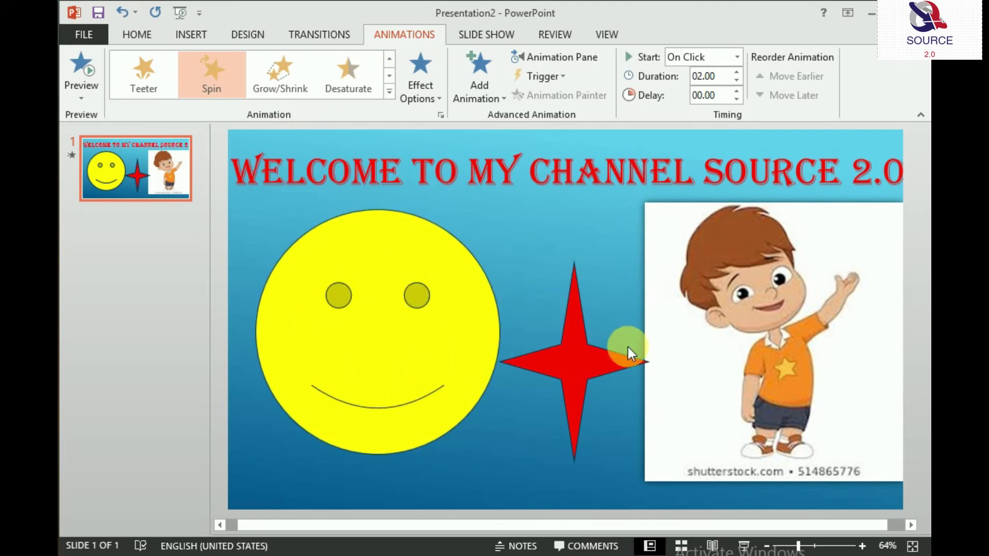
Give the red star a Fade entrance and the boy picture a Zoom entrance
{"action": "left_click", "coordinate": [590, 351]}
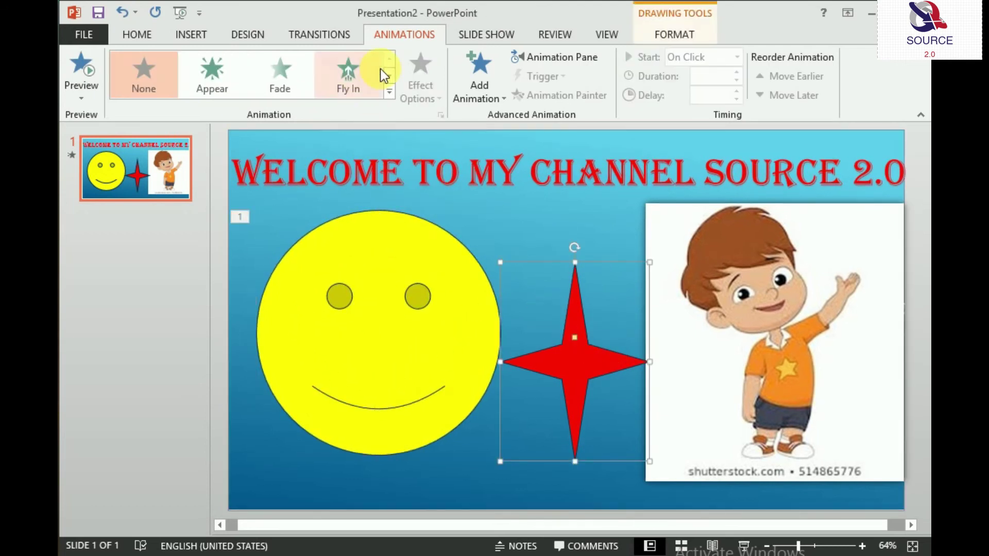
{"action": "left_click", "coordinate": [278, 75]}
{"action": "left_click", "coordinate": [731, 291]}
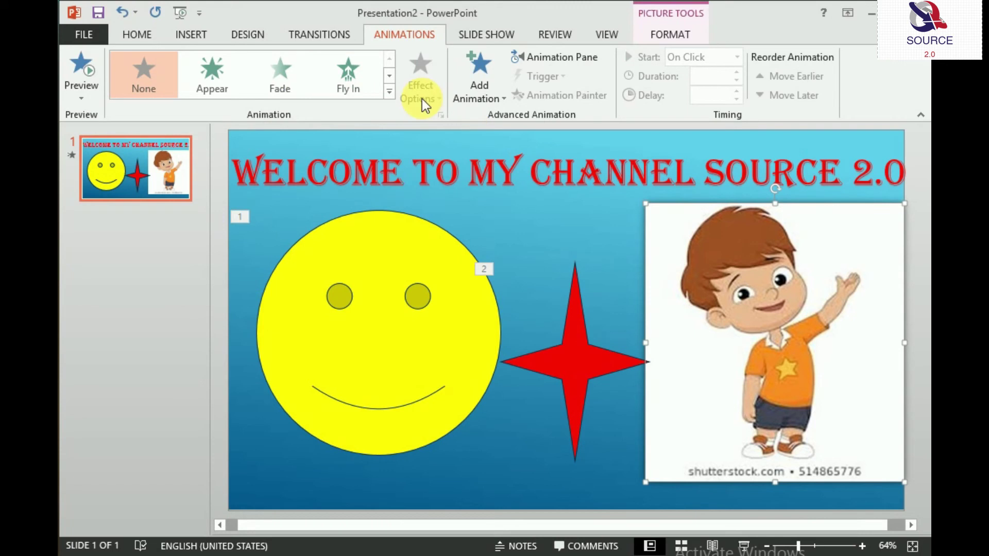
{"action": "left_click", "coordinate": [389, 77]}
{"action": "left_click", "coordinate": [389, 77]}
{"action": "left_click", "coordinate": [354, 72]}
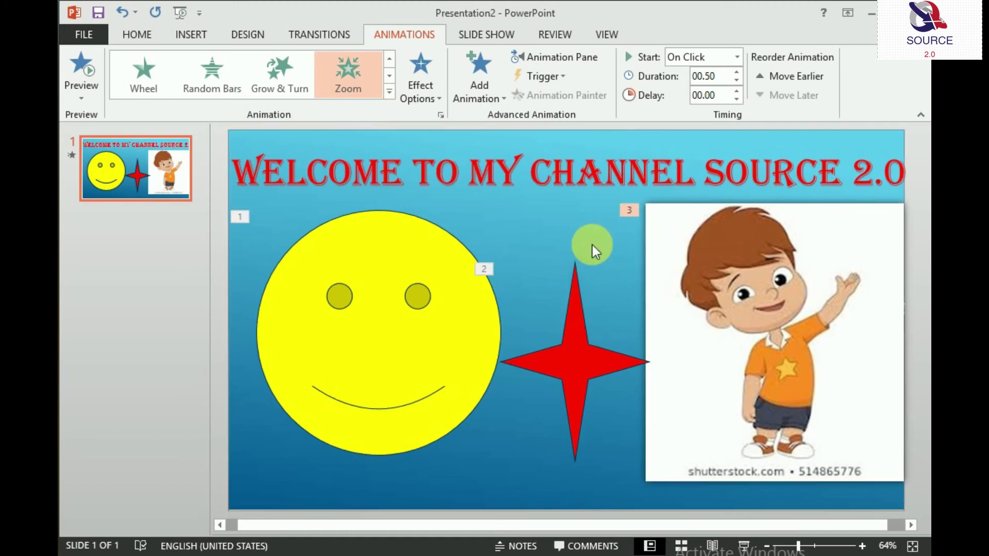
{"action": "left_click", "coordinate": [607, 250]}
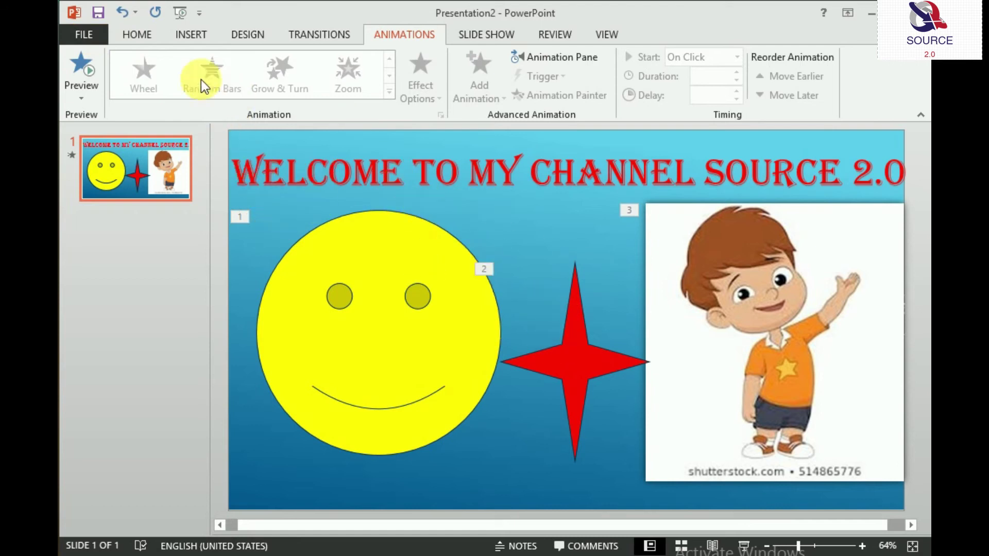
{"action": "left_click", "coordinate": [149, 38]}
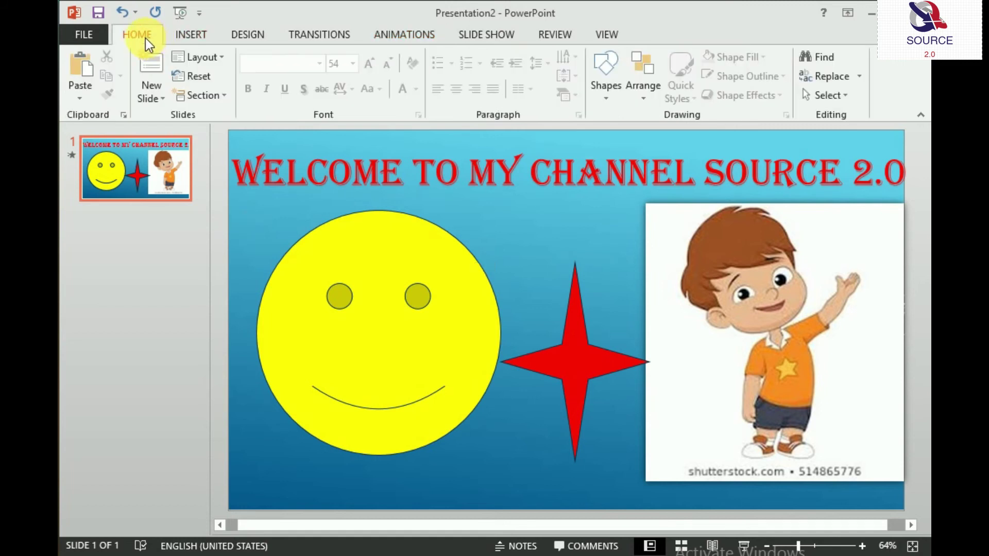
{"action": "left_click", "coordinate": [157, 98]}
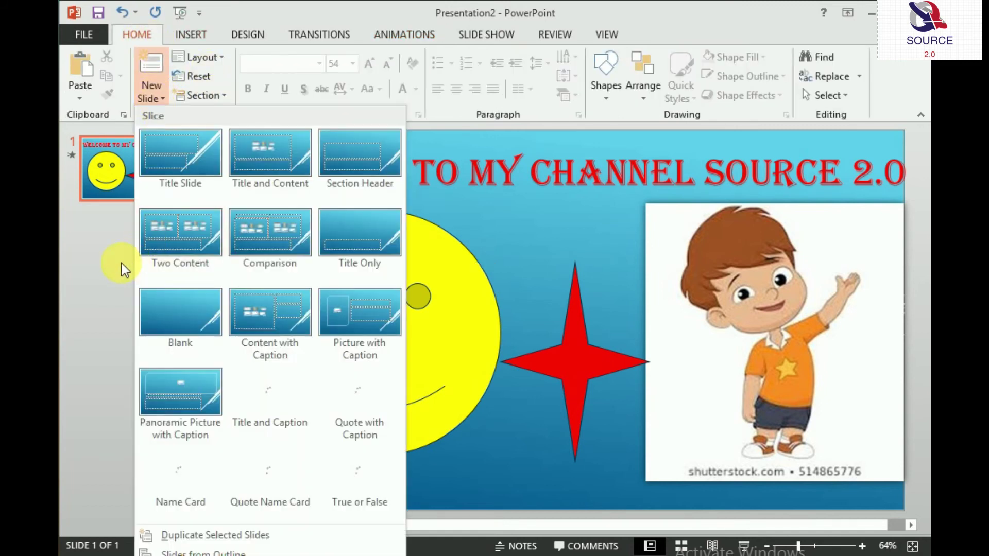
{"action": "left_click", "coordinate": [92, 251]}
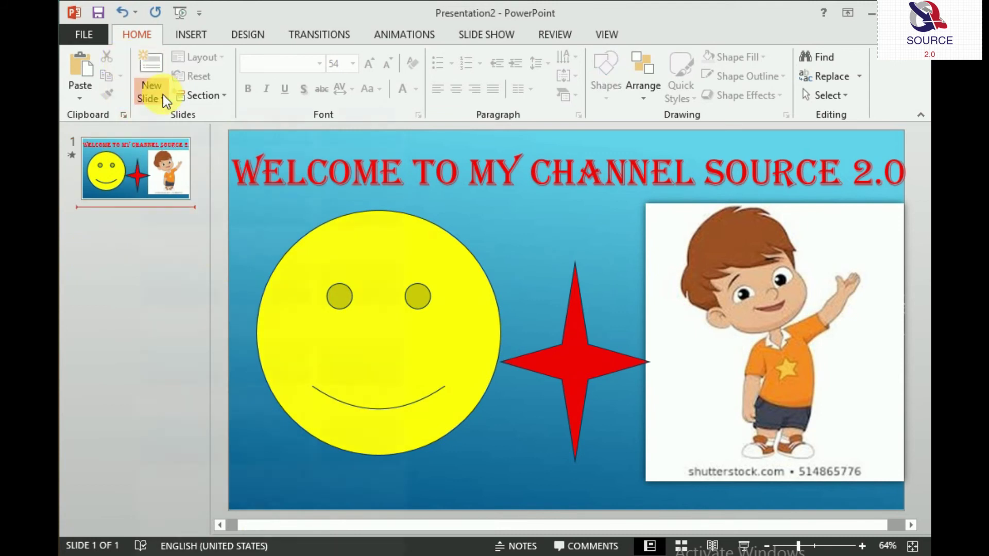
{"action": "left_click", "coordinate": [163, 95]}
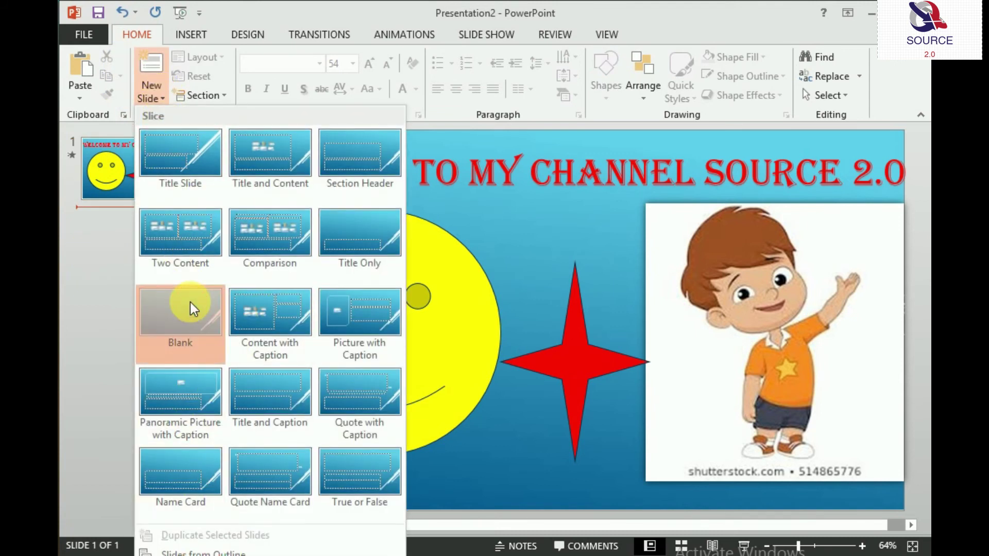
{"action": "left_click", "coordinate": [190, 301]}
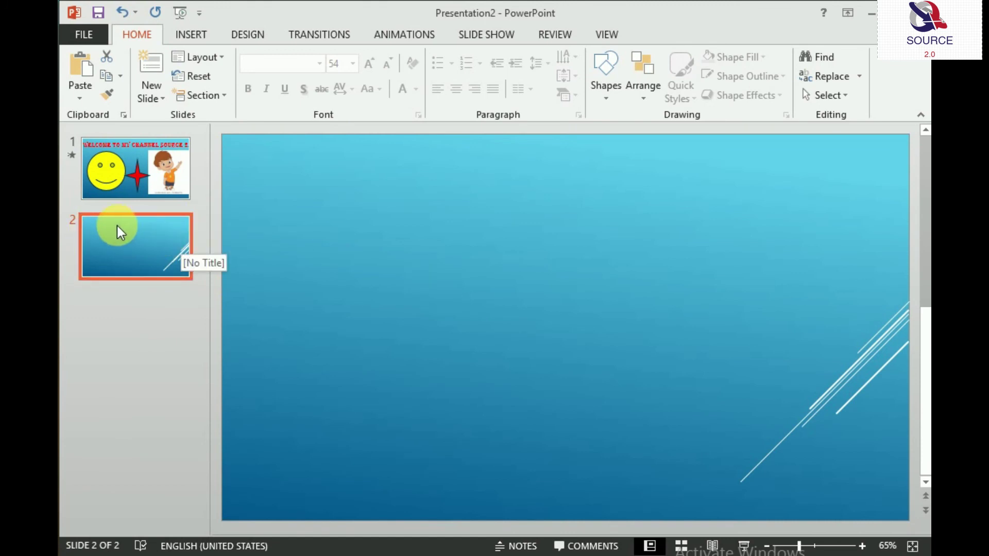
{"action": "right_click", "coordinate": [164, 250]}
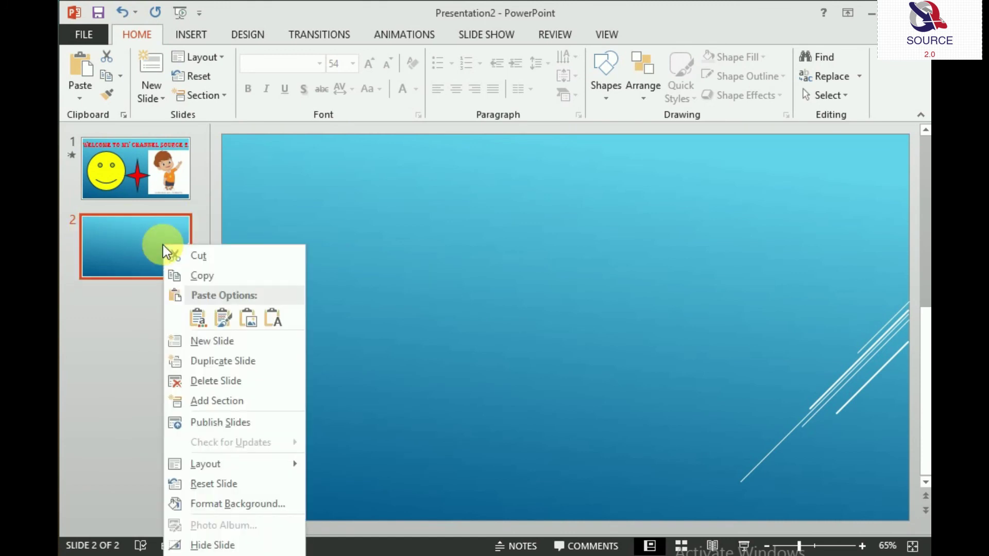
{"action": "left_click", "coordinate": [229, 256]}
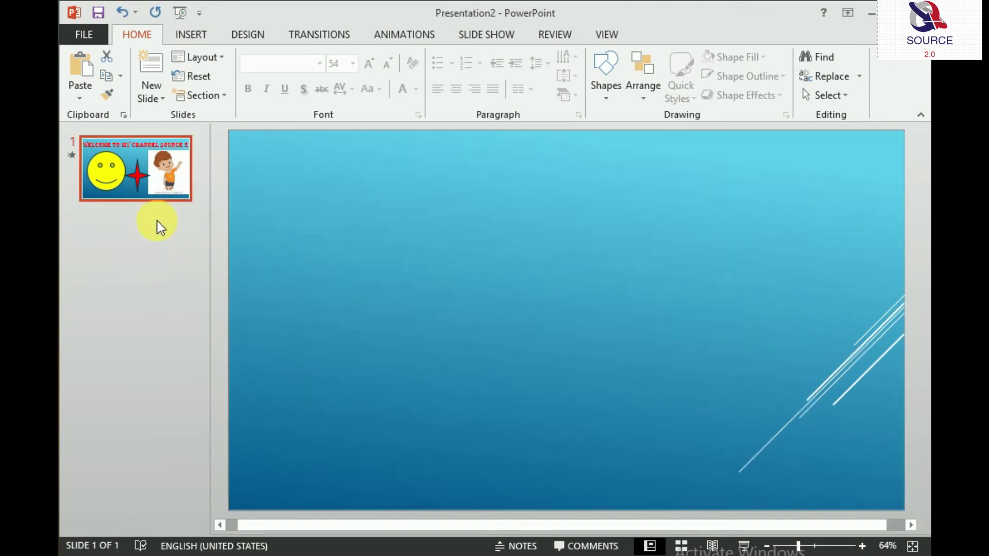
Export the presentation as a 1920×1080 Presentation Quality MPEG-4 video, up to the Save As dialog
{"action": "left_click", "coordinate": [86, 38]}
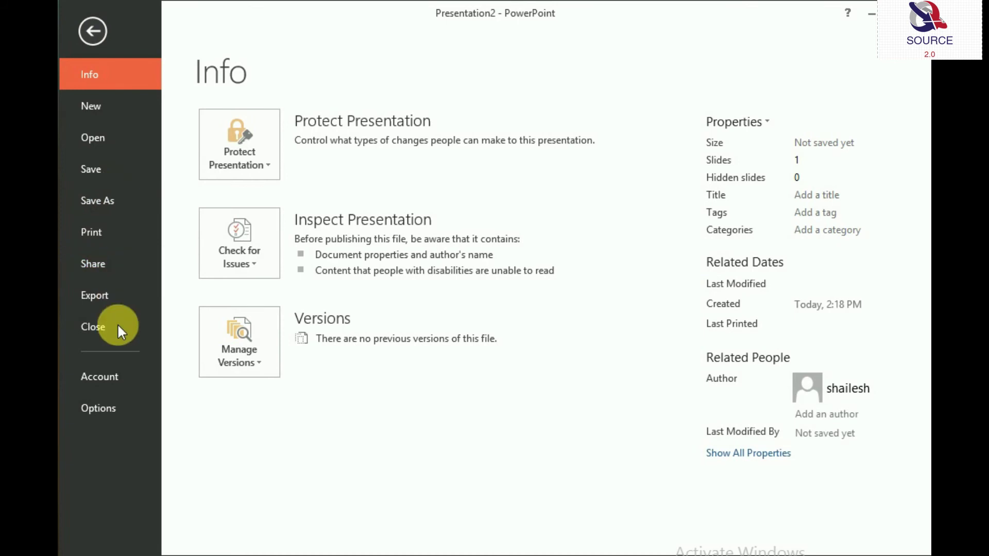
{"action": "left_click", "coordinate": [119, 292]}
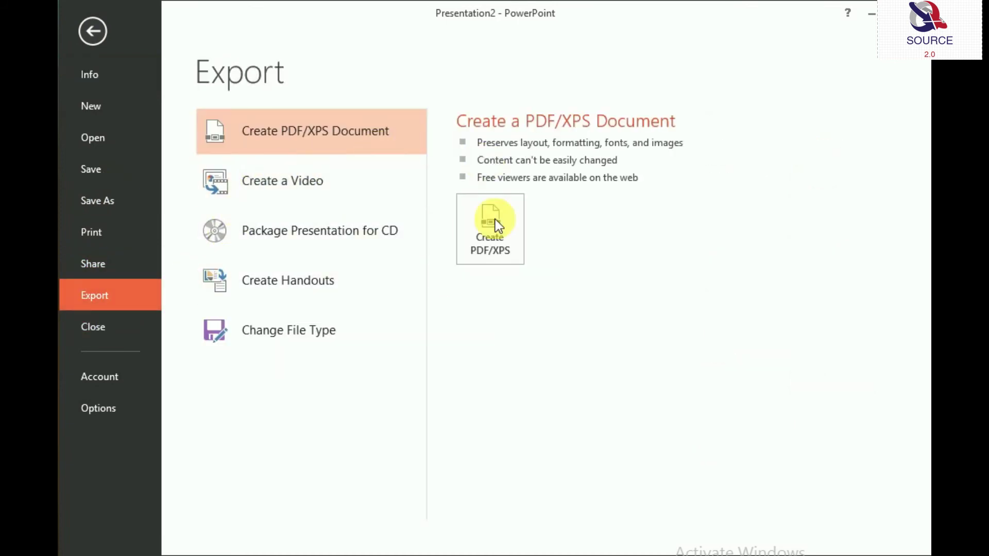
{"action": "left_click", "coordinate": [298, 180]}
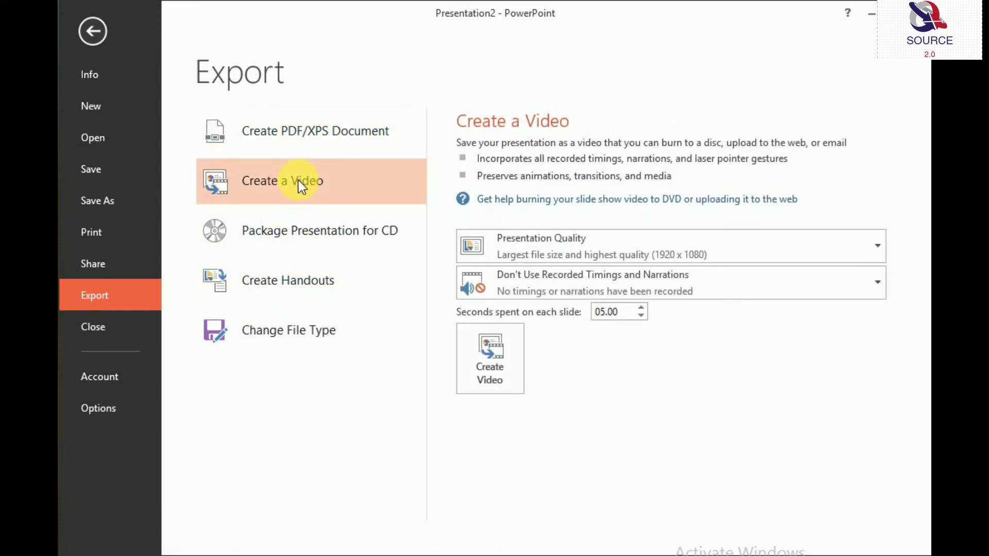
{"action": "left_click", "coordinate": [499, 363]}
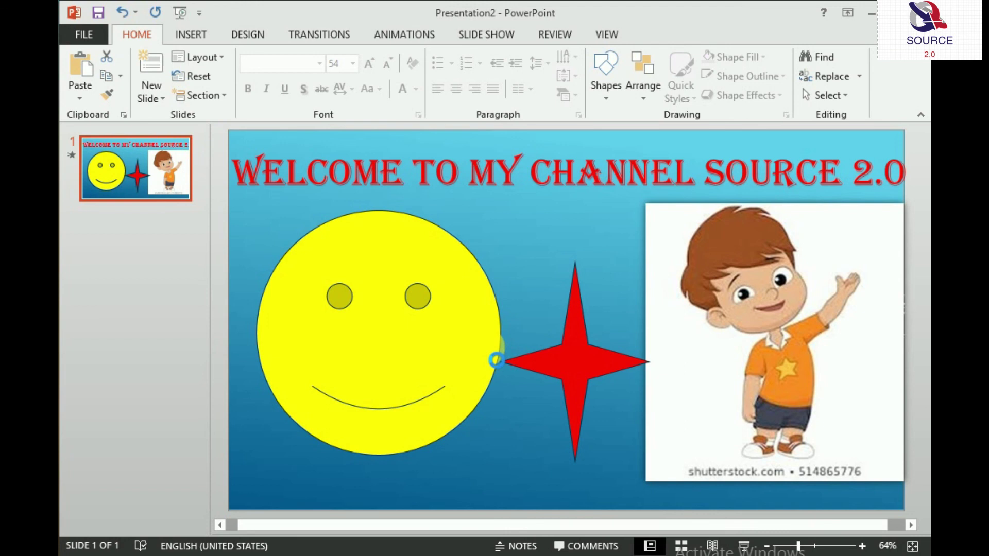
{"action": "mouse_move", "coordinate": [125, 130]}
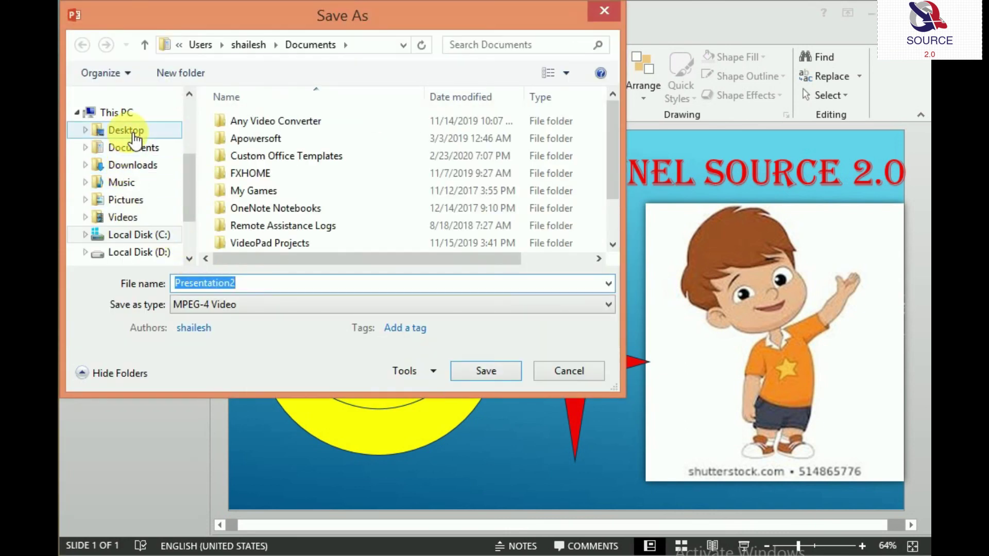
Save the video as Presentation2 on the Desktop to render Presentation2.mp4
{"action": "left_click", "coordinate": [134, 136]}
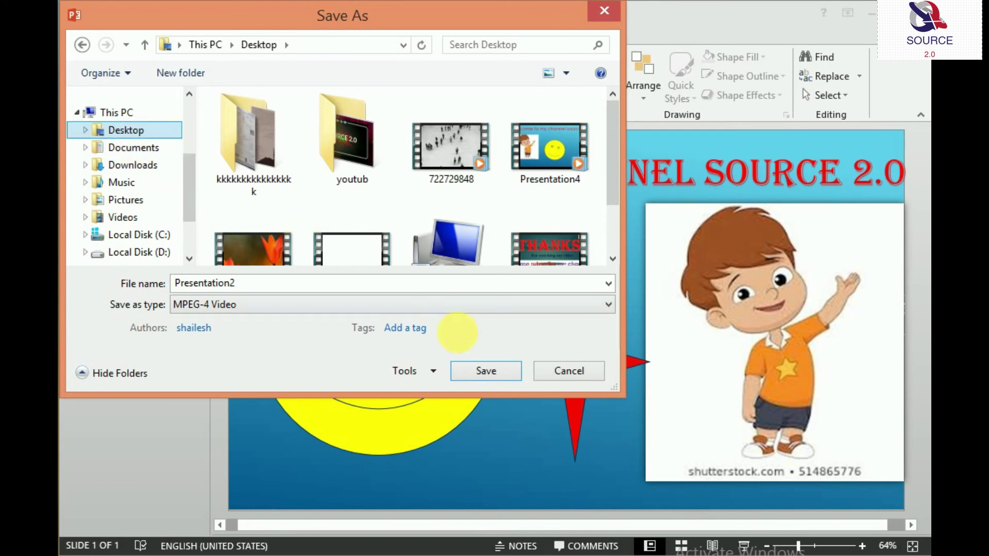
{"action": "double_click", "coordinate": [320, 282]}
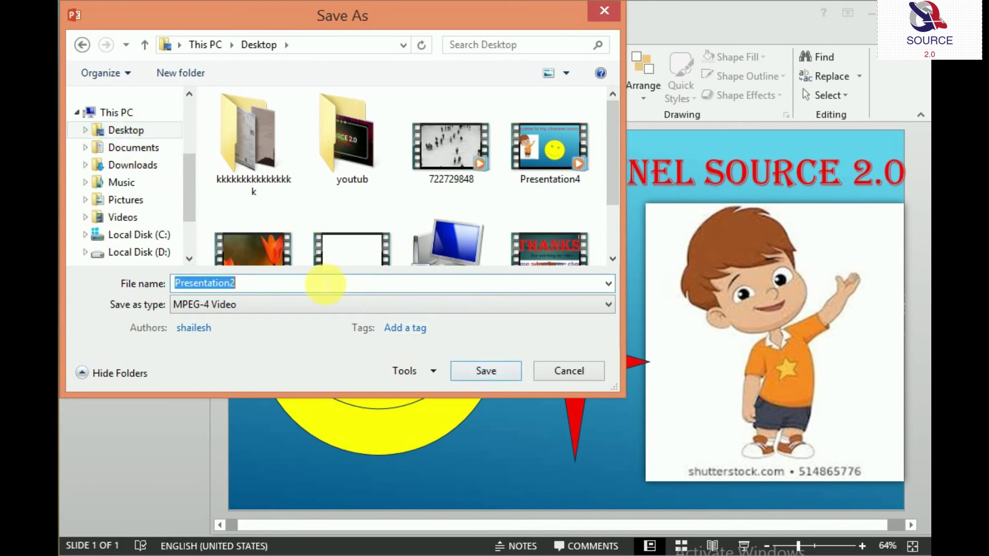
{"action": "left_click", "coordinate": [498, 372]}
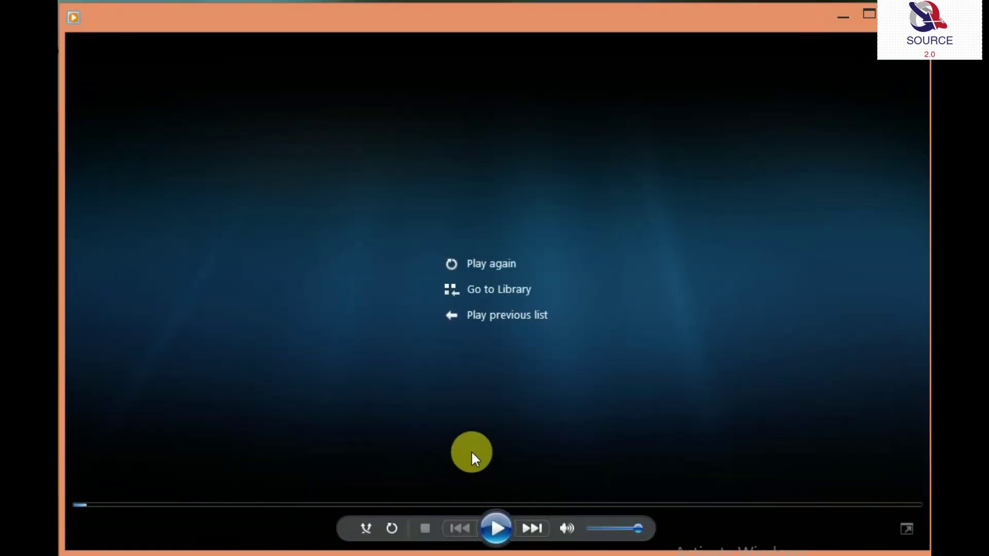
Play Presentation2.mp4 in Windows Media Player to watch the welcome title and smiley
{"action": "left_click", "coordinate": [508, 519]}
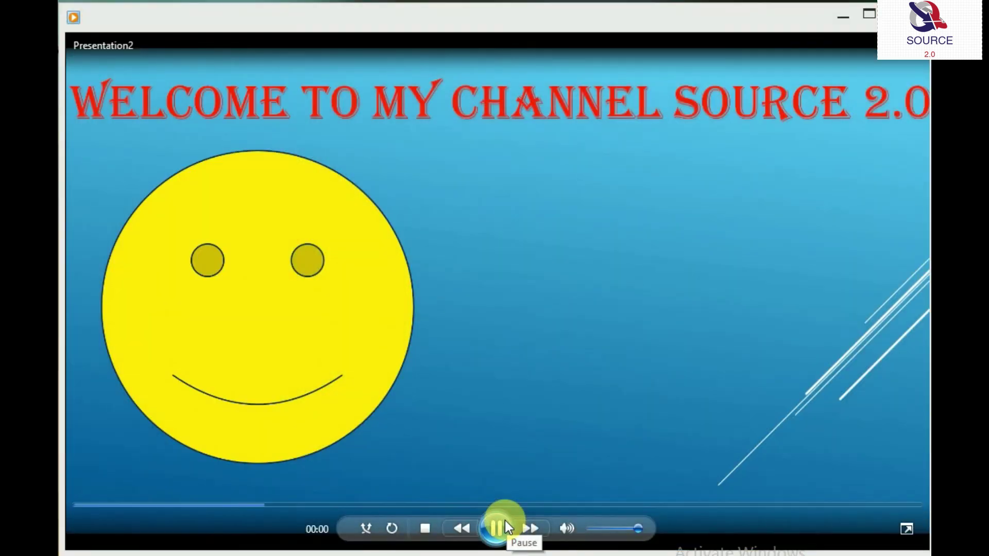